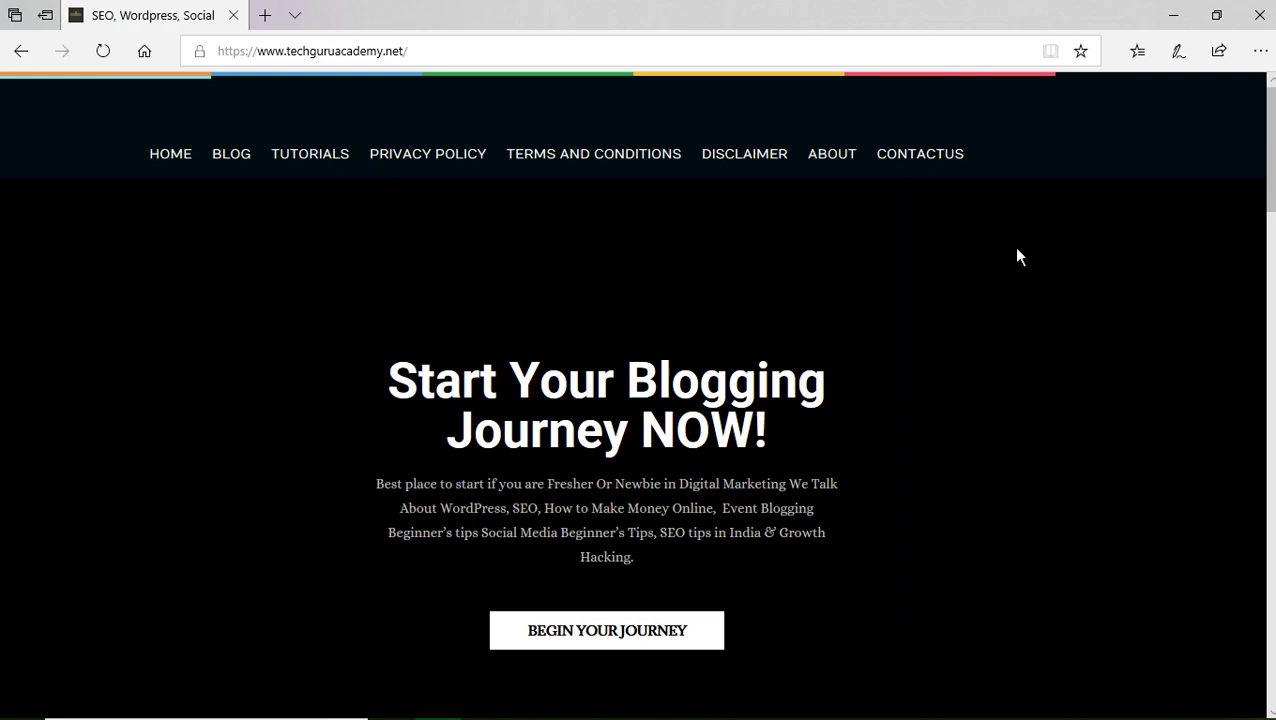
Step: Open the site's blog page and follow the author link on the WiFi password hacking app post to check where it leads
scroll(996, 258, down, 2)
scroll(996, 258, up, 2)
click(229, 160)
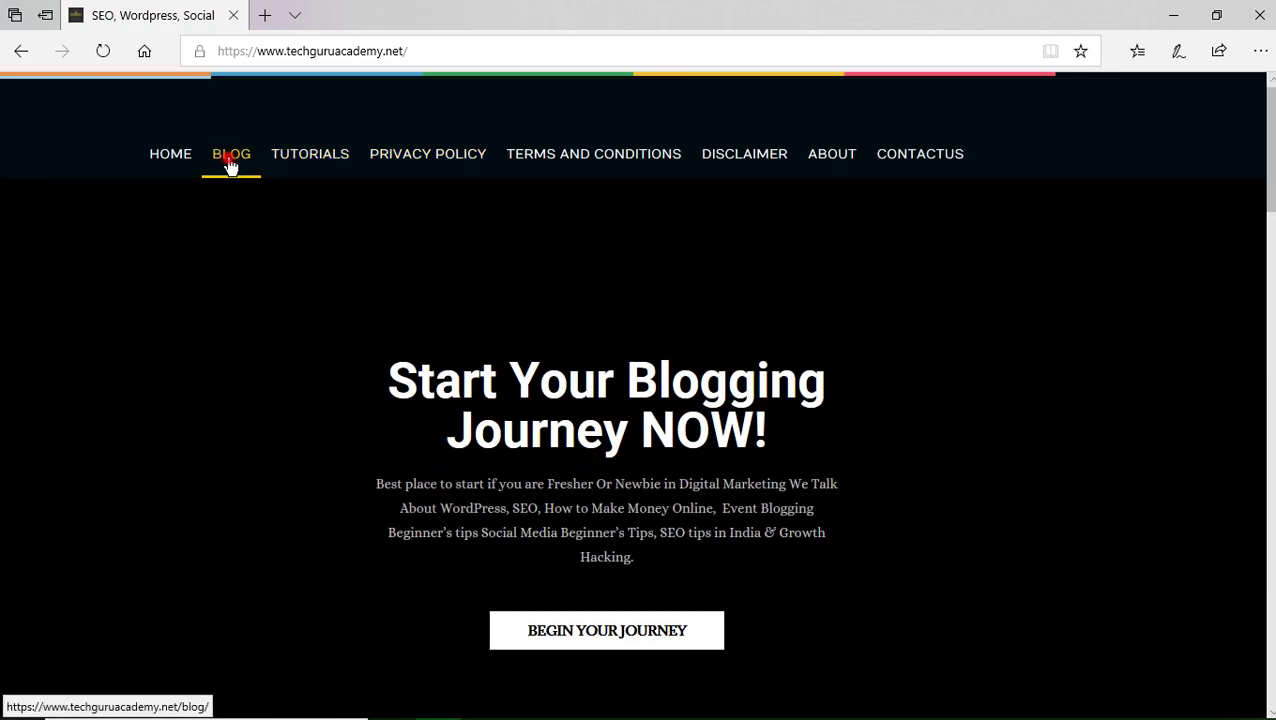
scroll(1230, 131, down, 5)
scroll(285, 222, down, 4)
scroll(285, 222, down, 2)
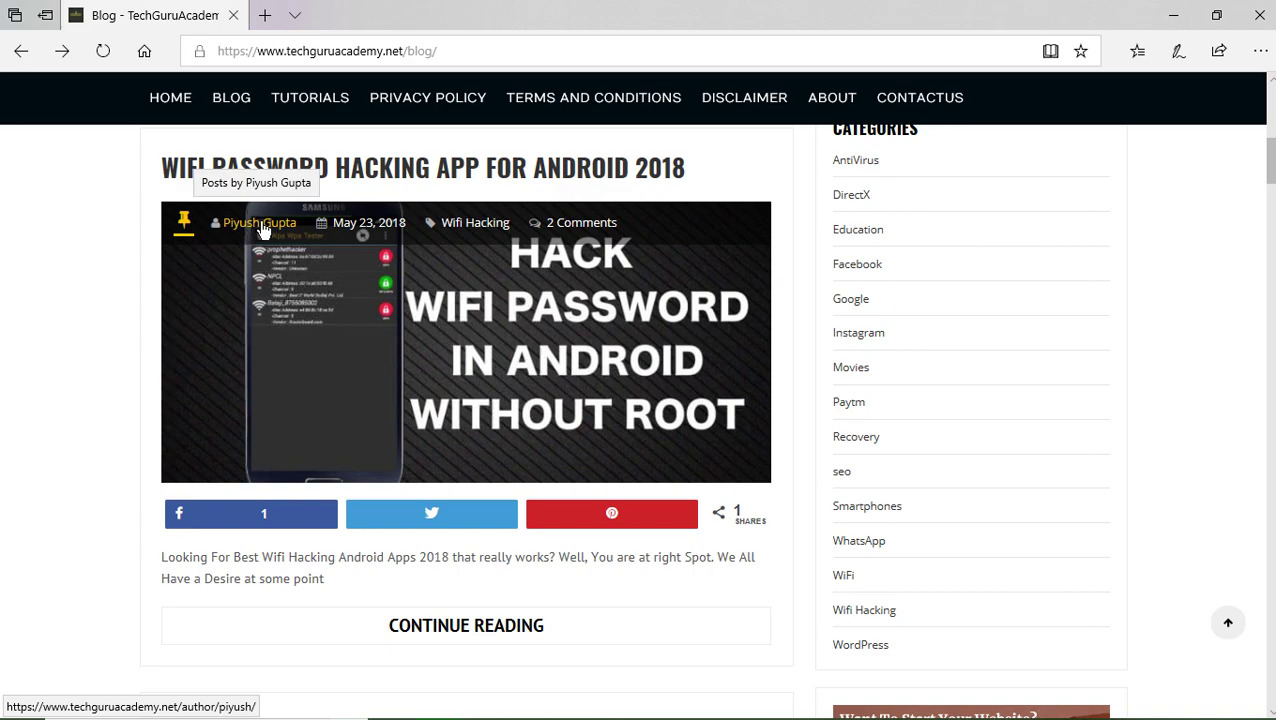
click(256, 232)
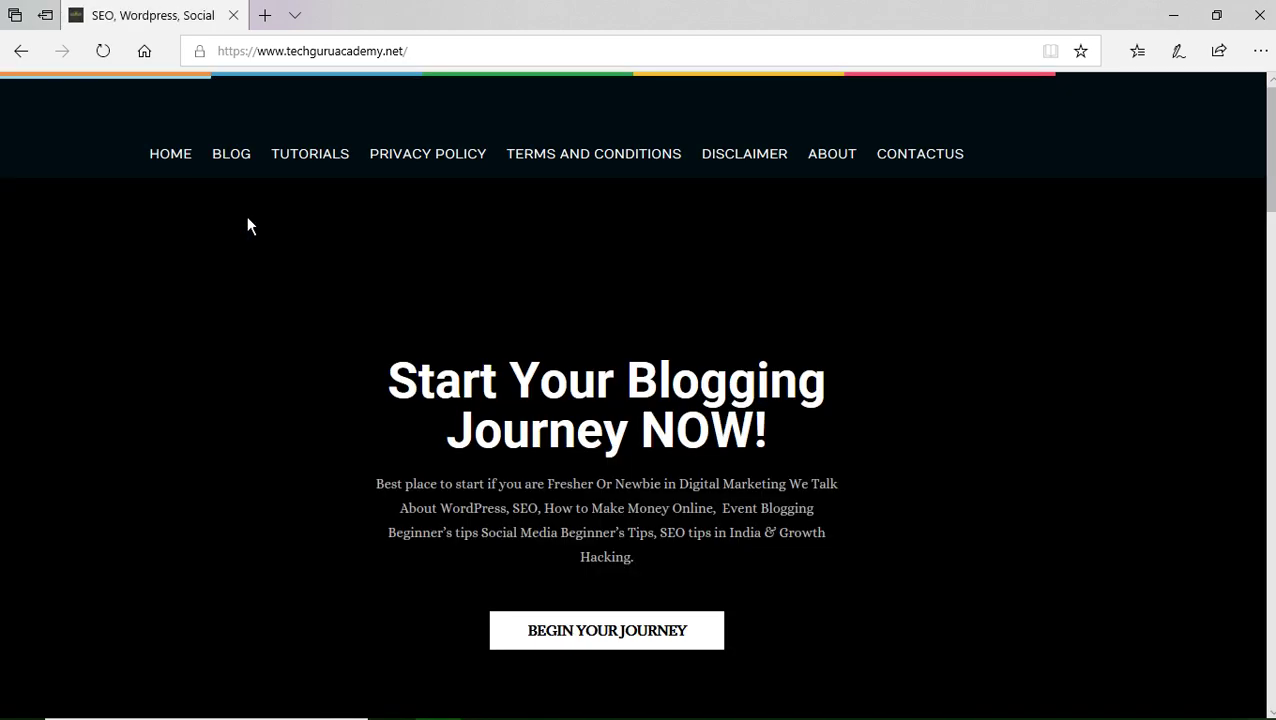
scroll(854, 208, down, 3)
scroll(584, 114, up, 3)
click(457, 53)
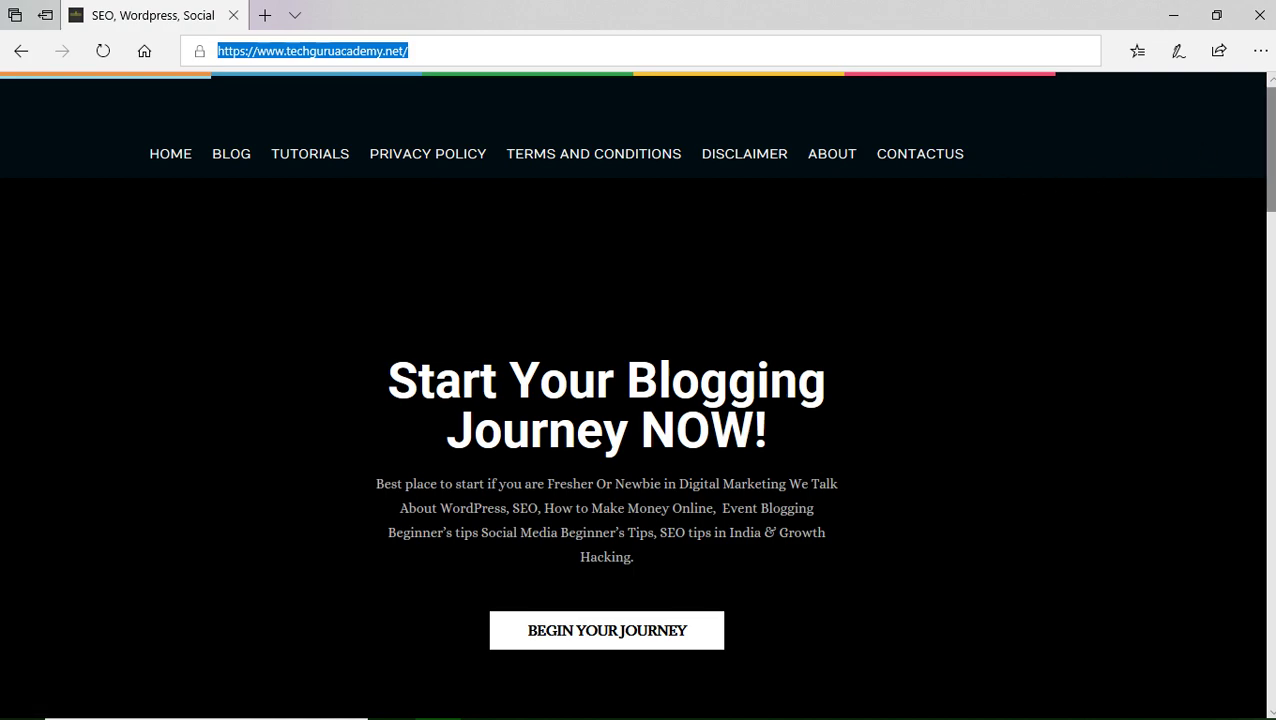
Step: Switch to the WordPress dashboard in Chrome and open the Archives settings of Yoast SEO's Search Appearance
mouse_move(661, 692)
click(485, 702)
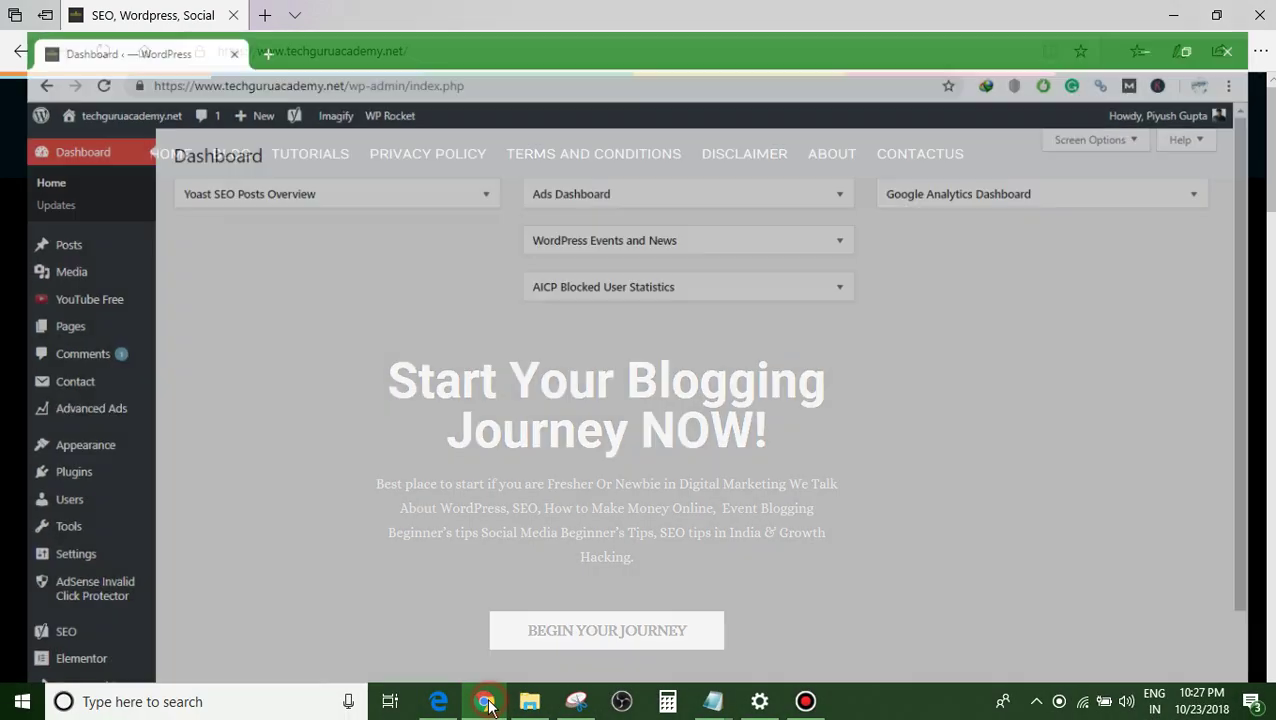
scroll(1231, 160, down, 1)
scroll(733, 256, up, 1)
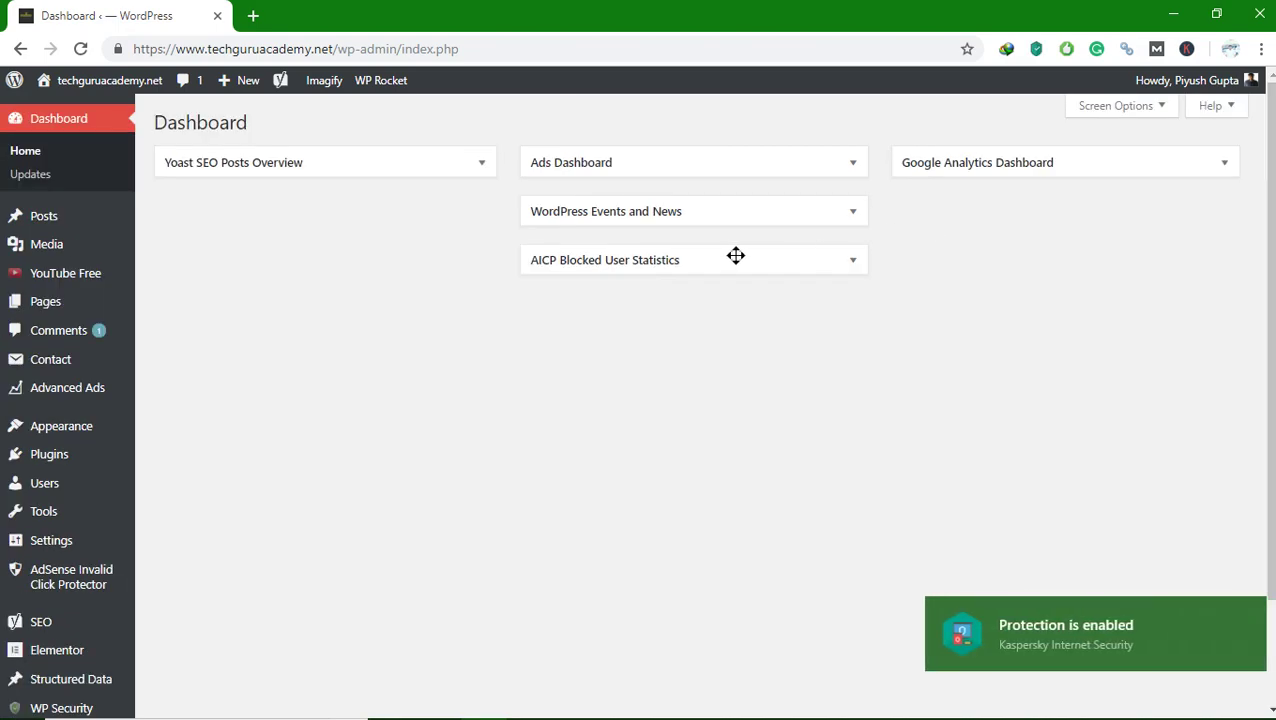
scroll(296, 378, down, 1)
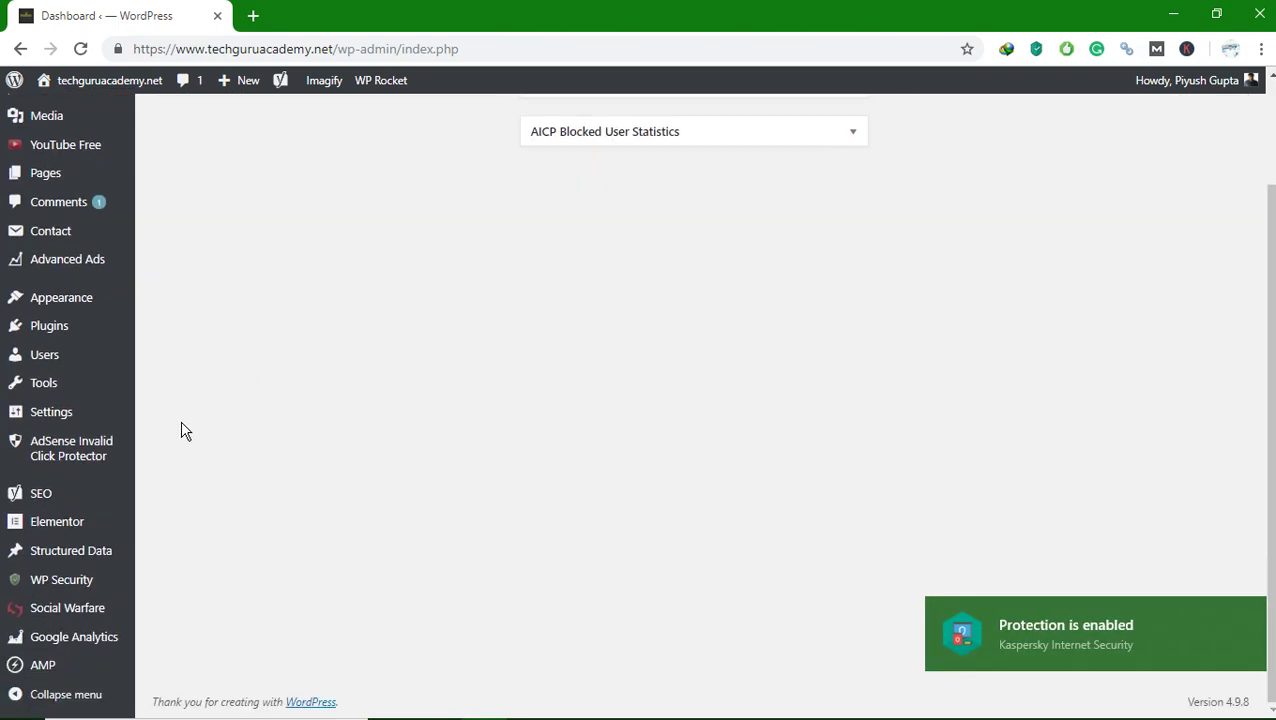
mouse_move(105, 500)
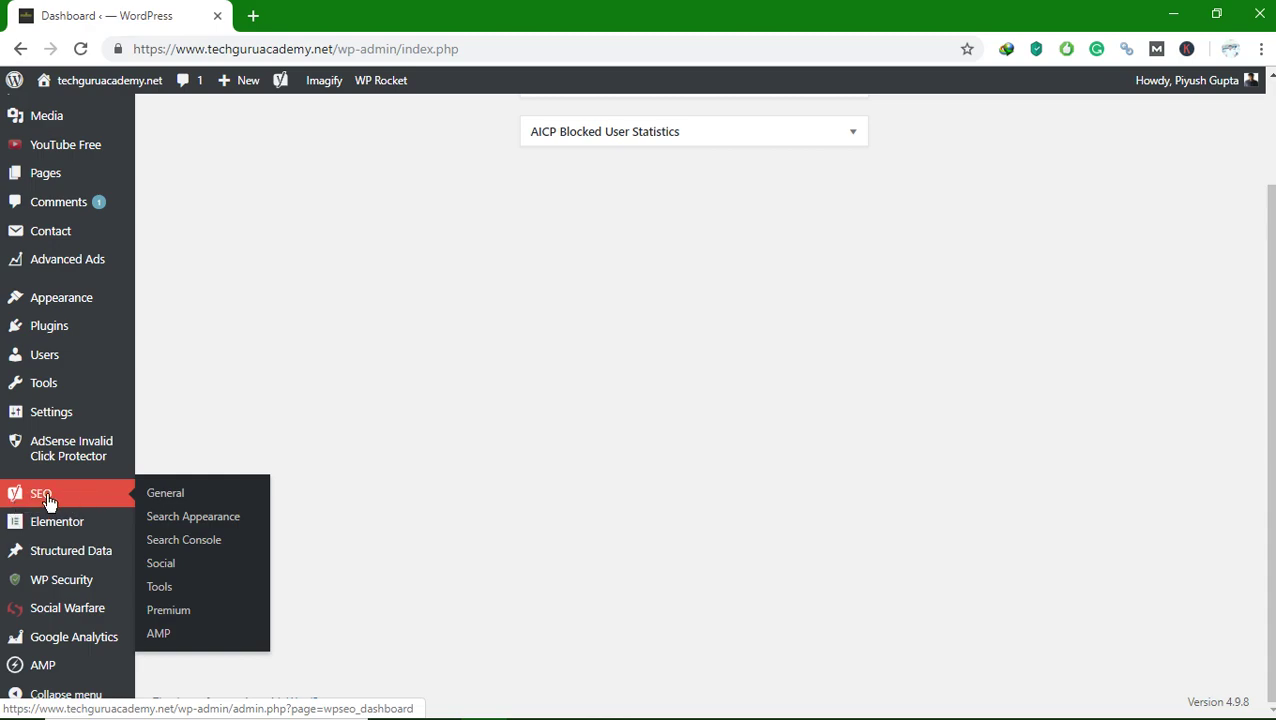
click(200, 524)
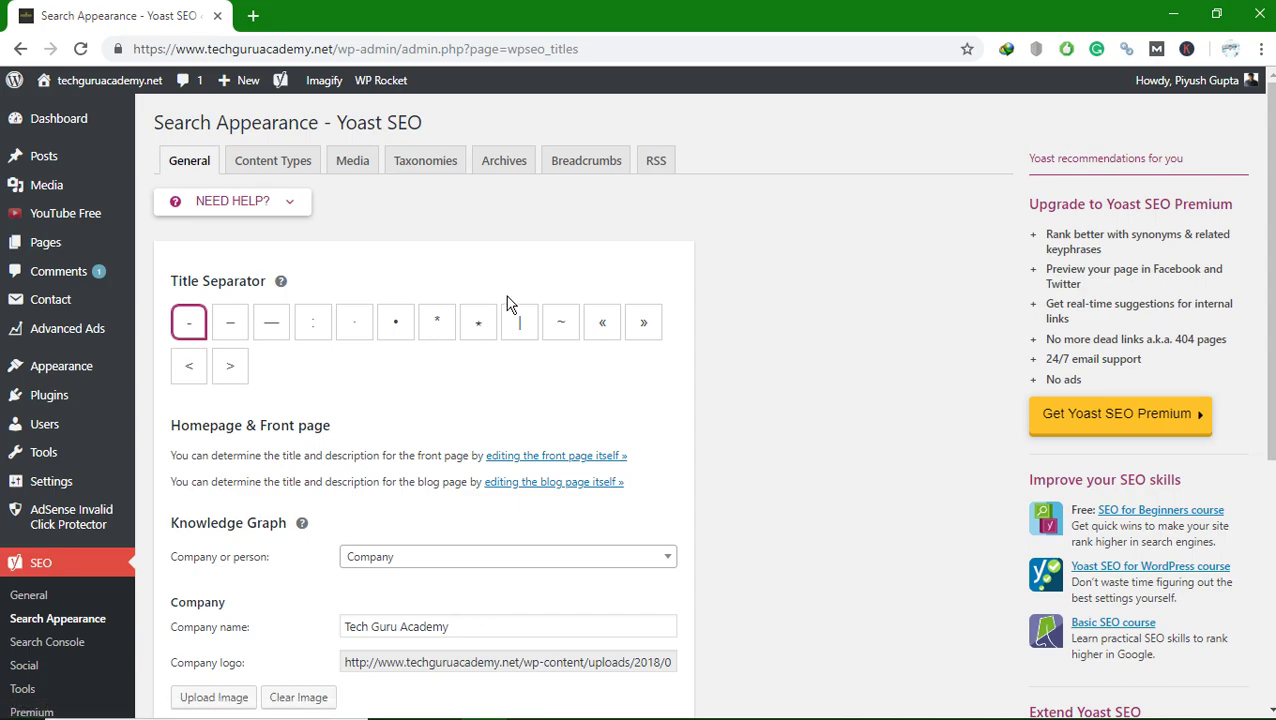
click(508, 163)
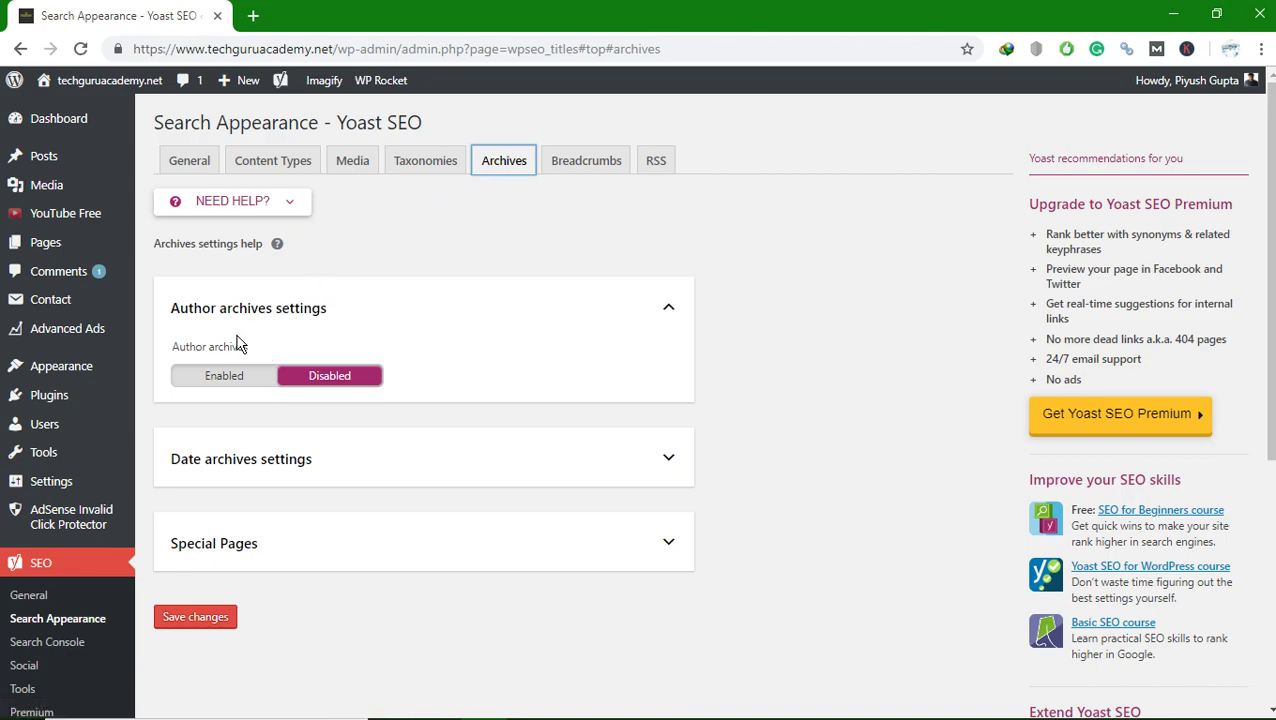
Step: Enable author archives in the author archives settings and save the changes
click(232, 377)
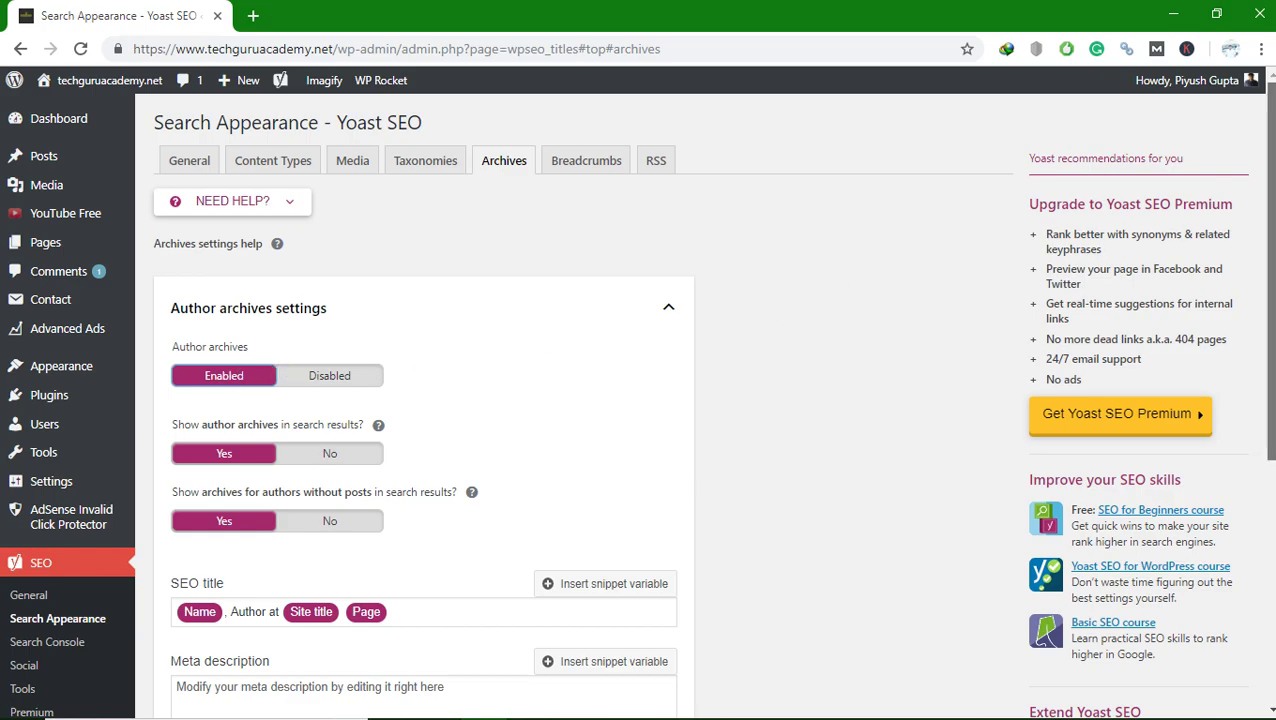
scroll(843, 294, down, 4)
scroll(843, 294, up, 1)
scroll(633, 349, up, 2)
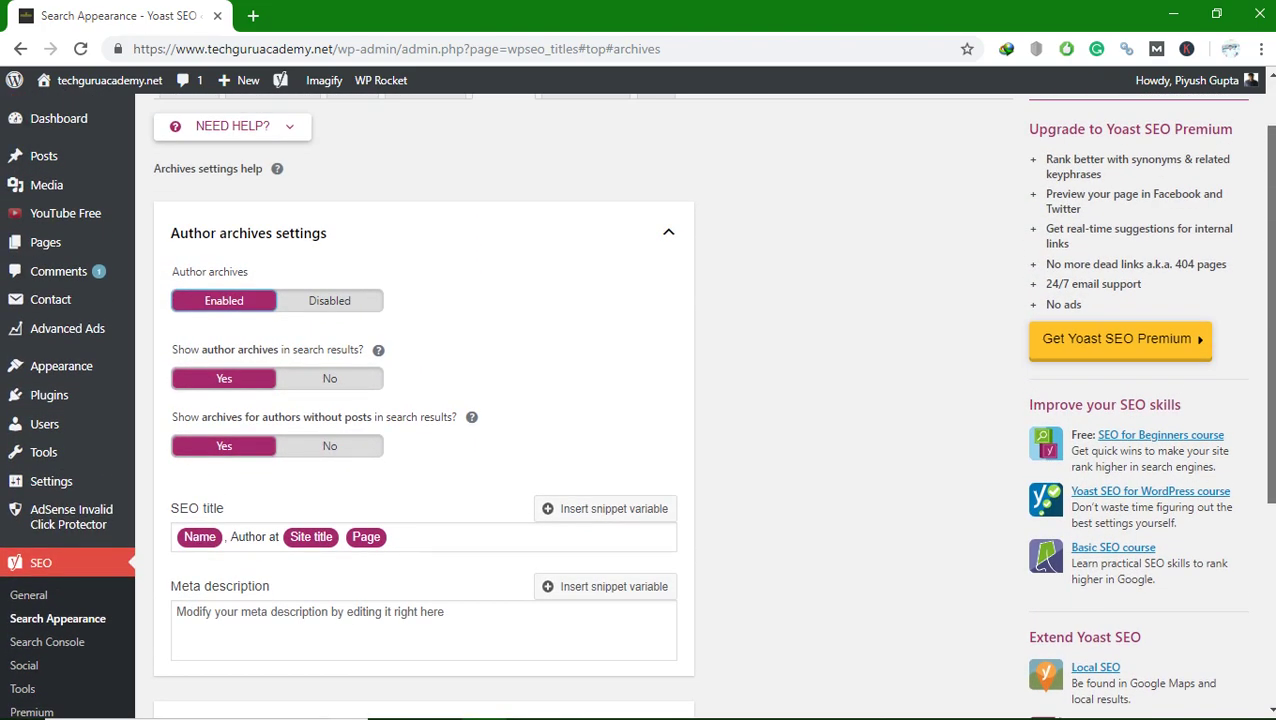
scroll(626, 355, down, 2)
scroll(300, 512, down, 1)
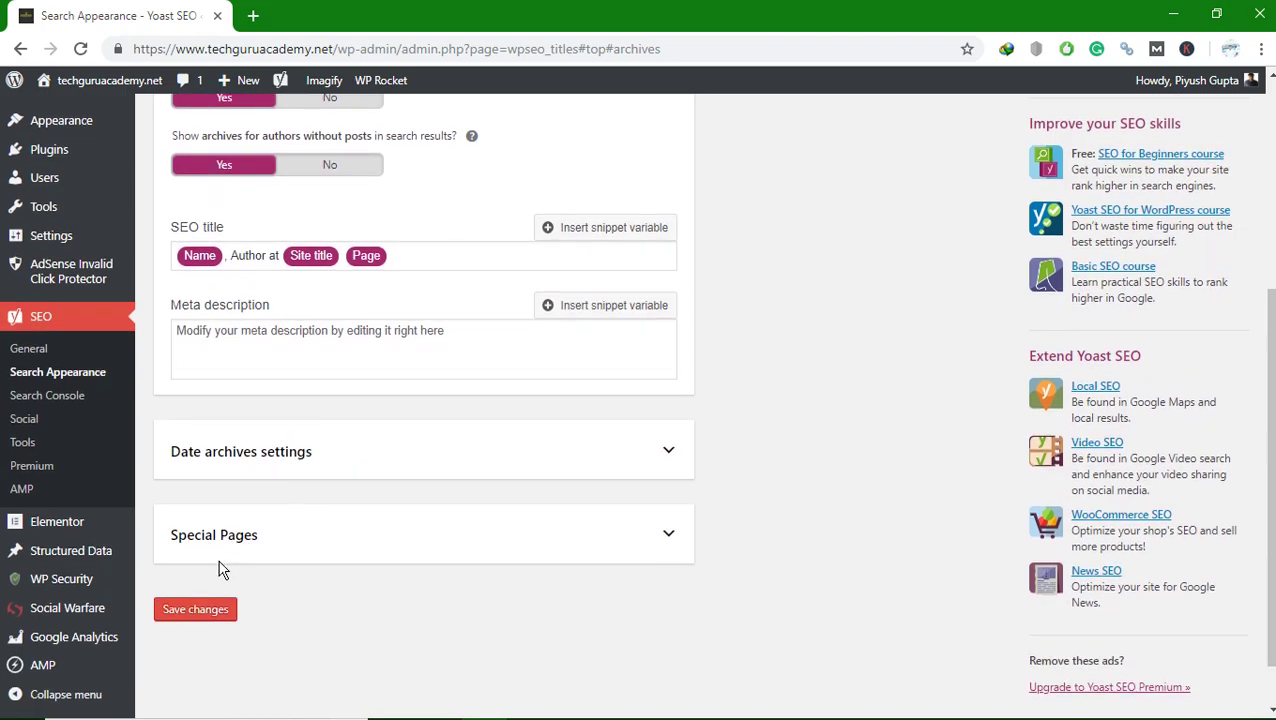
click(209, 610)
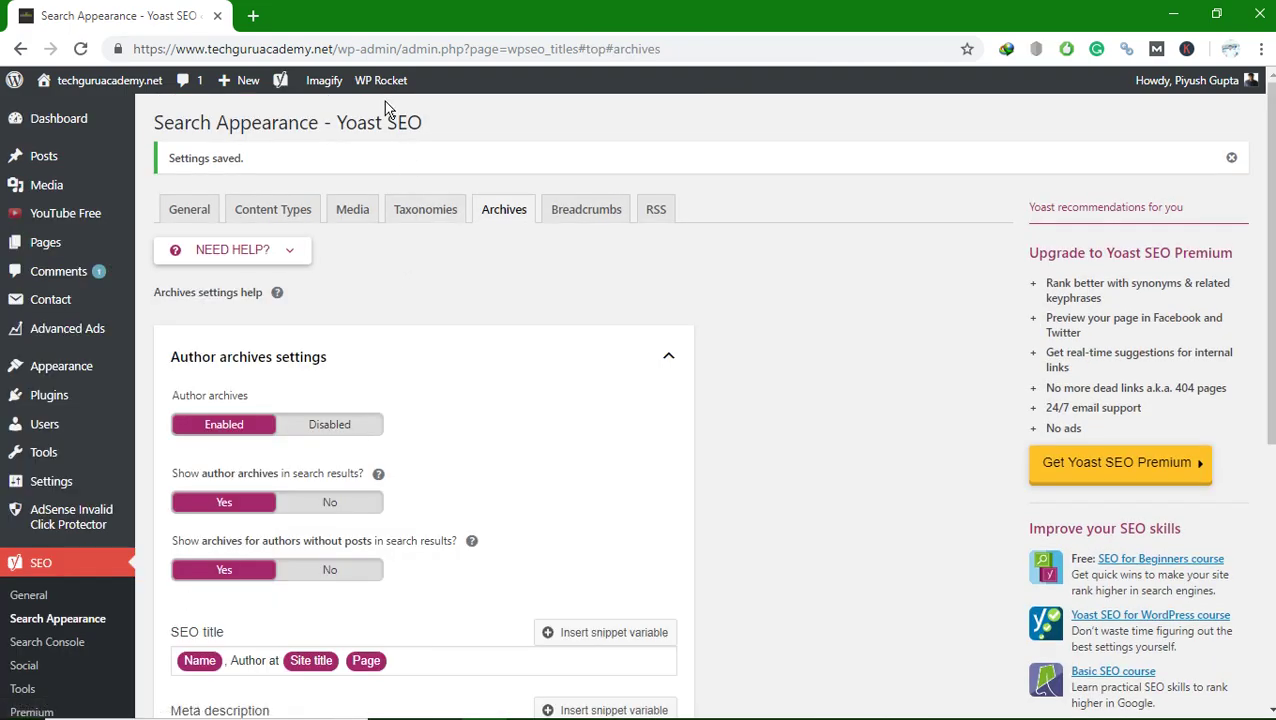
Step: Clear the WP Rocket cache and the Cloudflare cache
mouse_move(384, 92)
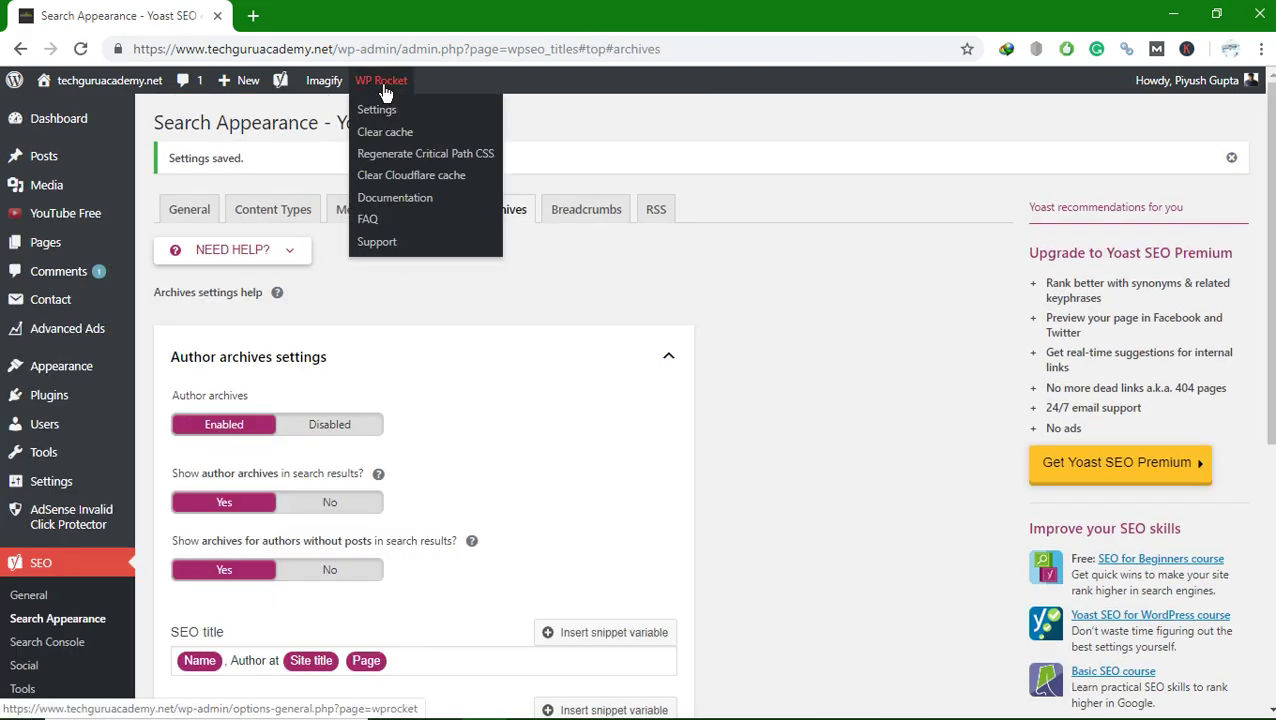
click(389, 138)
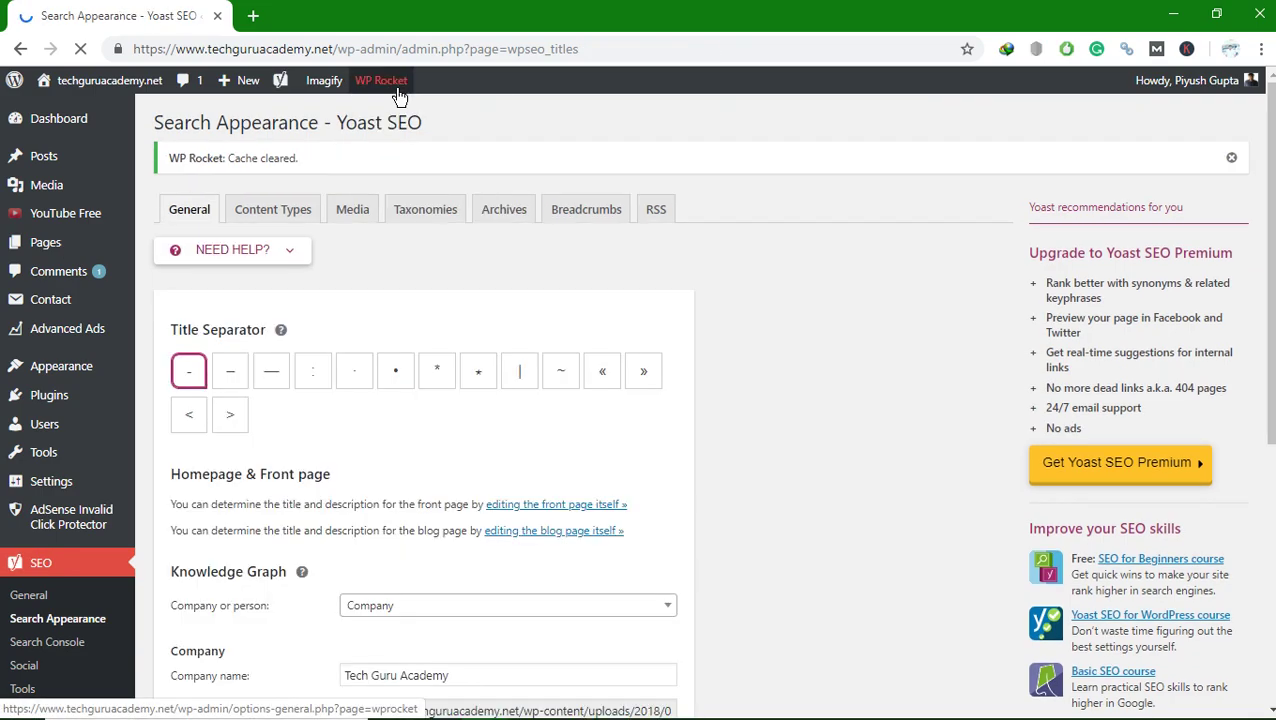
mouse_move(400, 90)
click(395, 177)
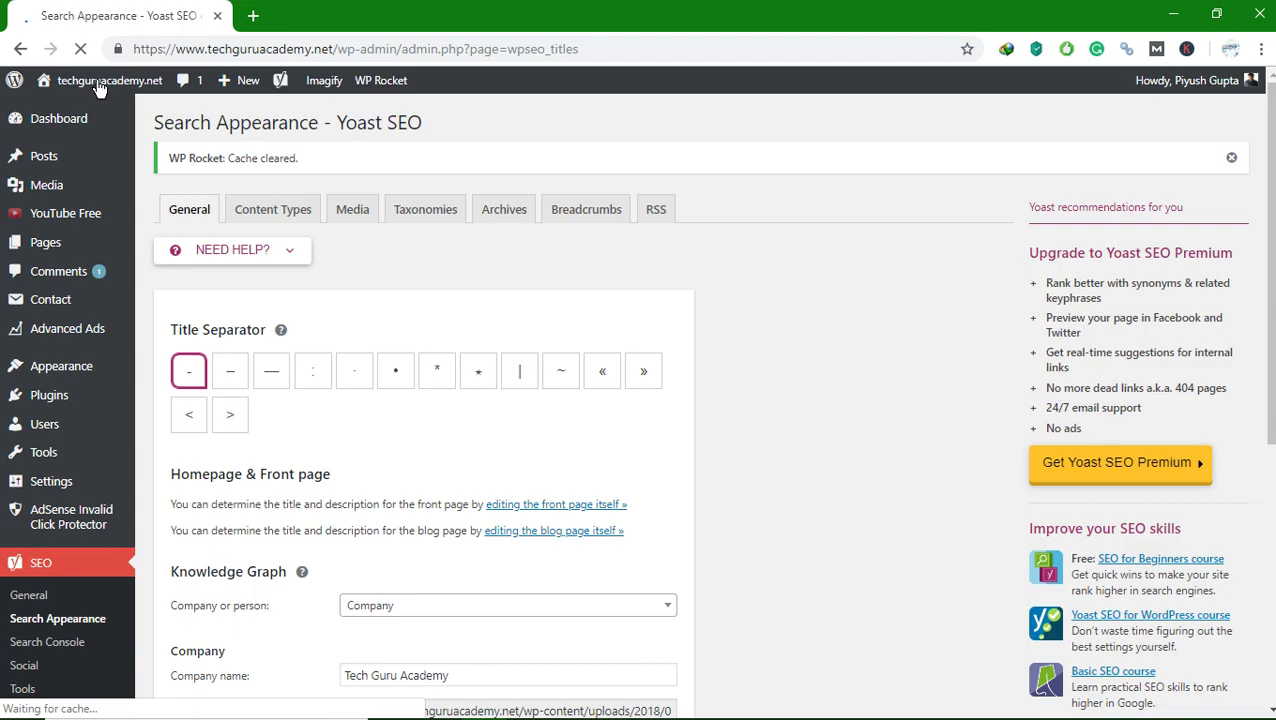
mouse_move(100, 82)
right_click(77, 113)
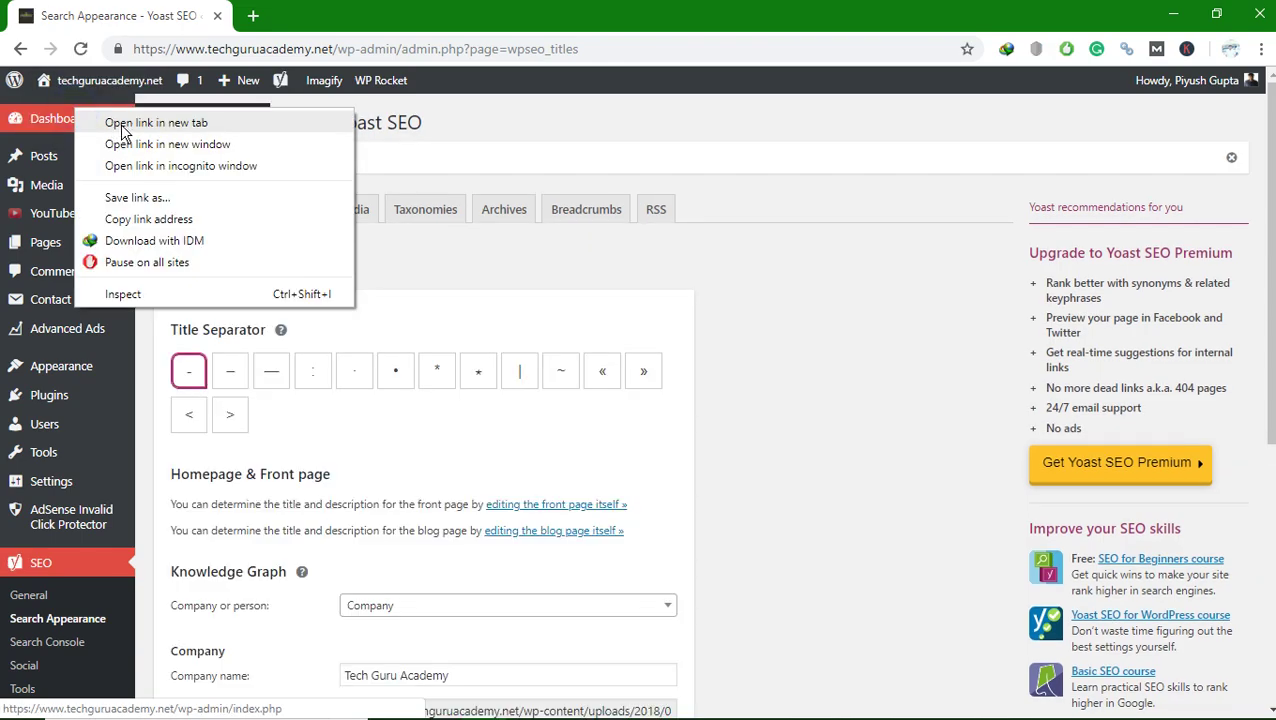
click(666, 122)
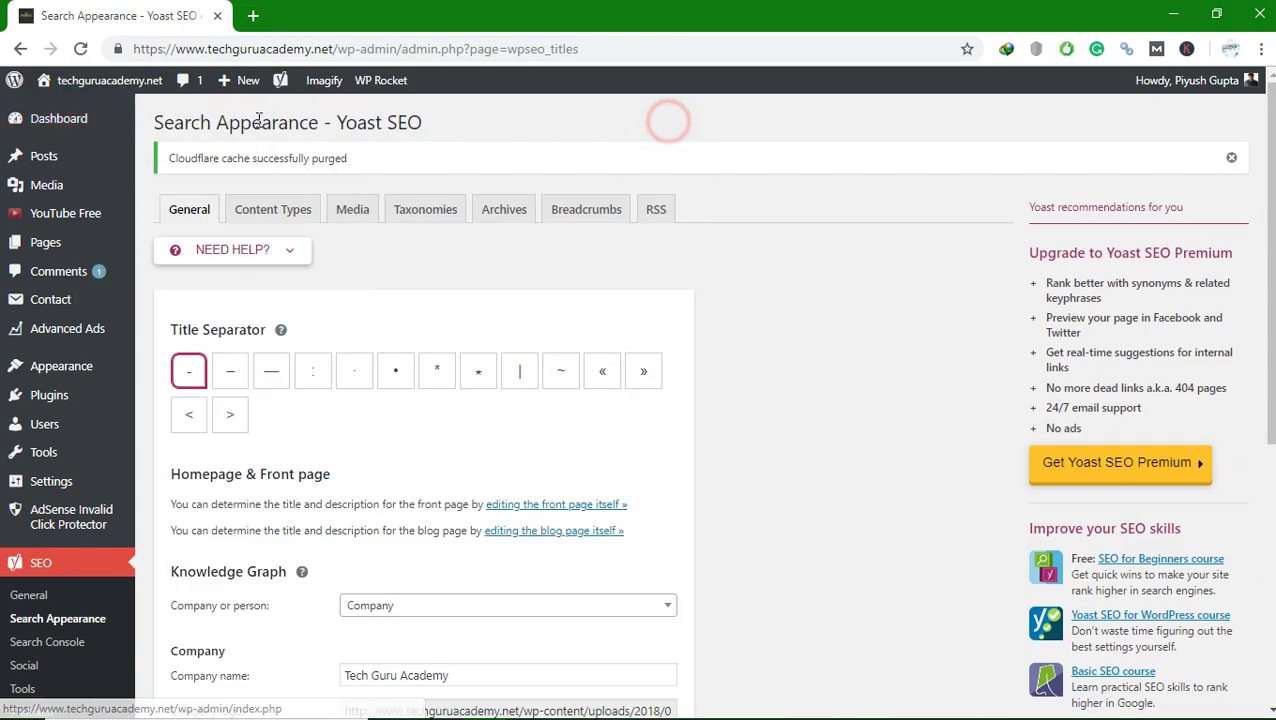
Step: Open the live site in a new browser tab and switch to it
mouse_move(100, 82)
right_click(66, 106)
click(170, 119)
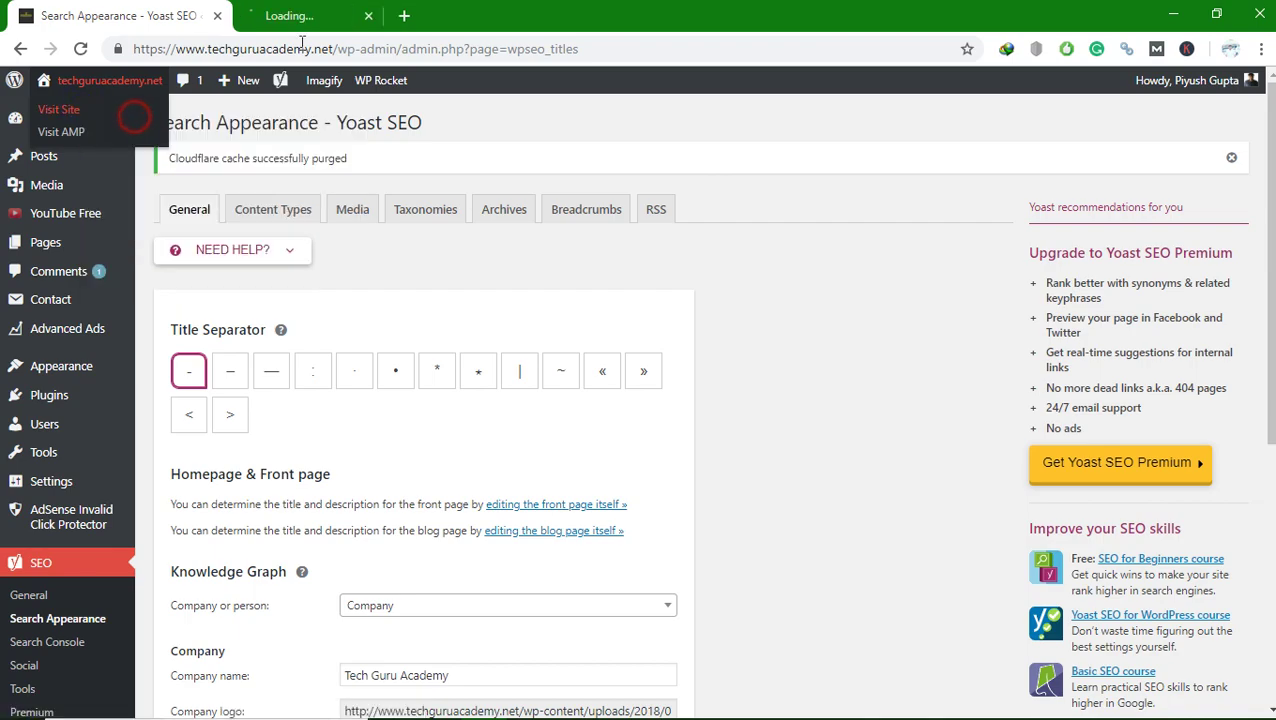
click(330, 16)
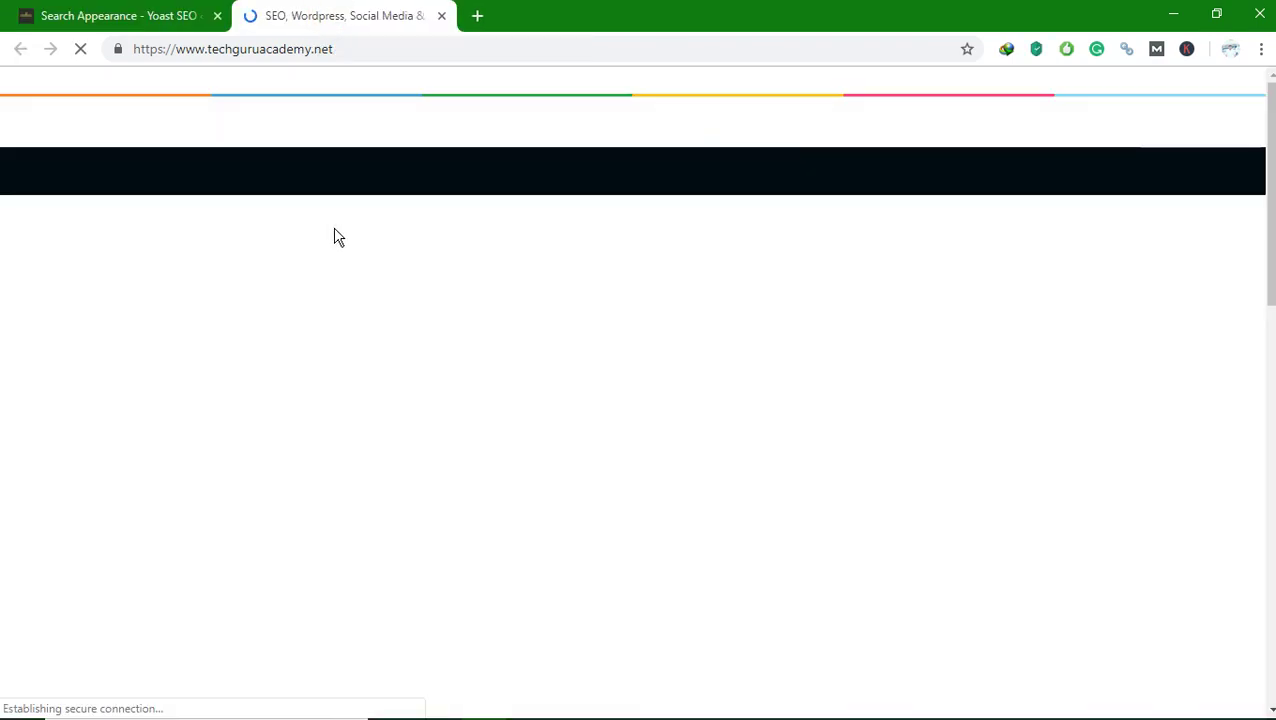
Step: Open the blog page, follow the author link on the hidden WiFi network post and look through the author archive
click(240, 175)
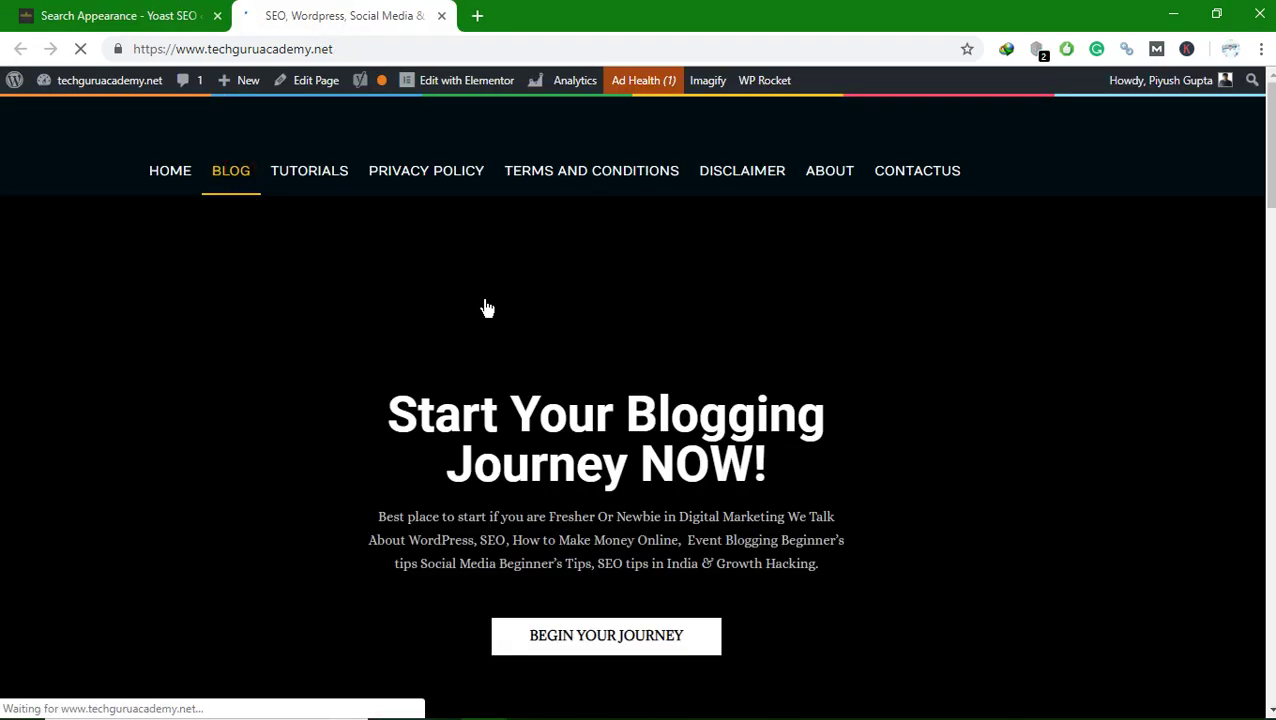
scroll(484, 305, down, 5)
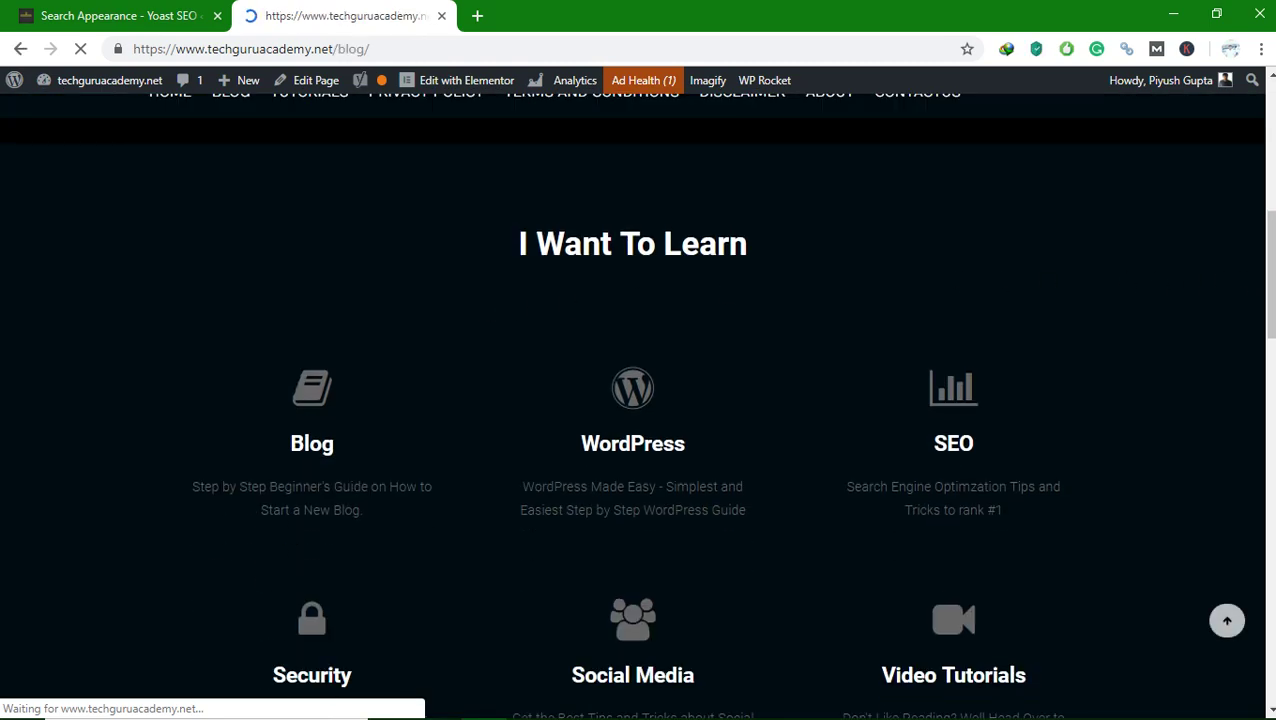
scroll(727, 280, down, 5)
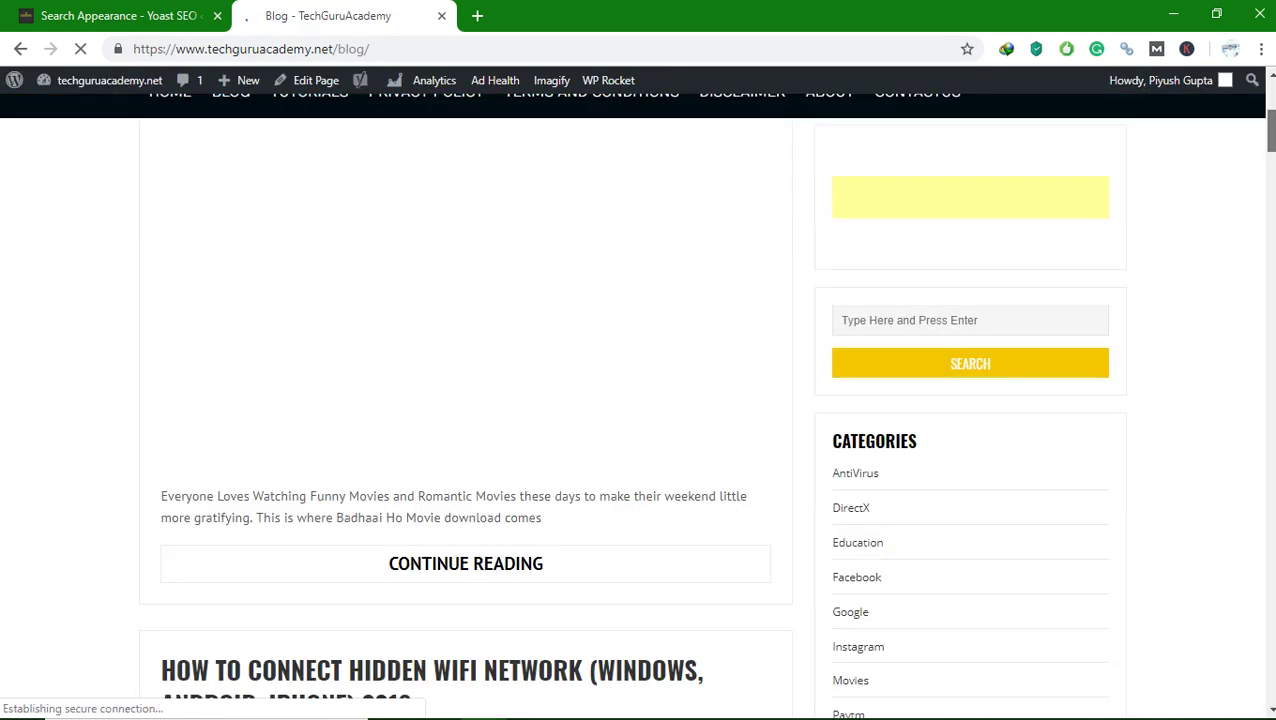
scroll(727, 280, down, 5)
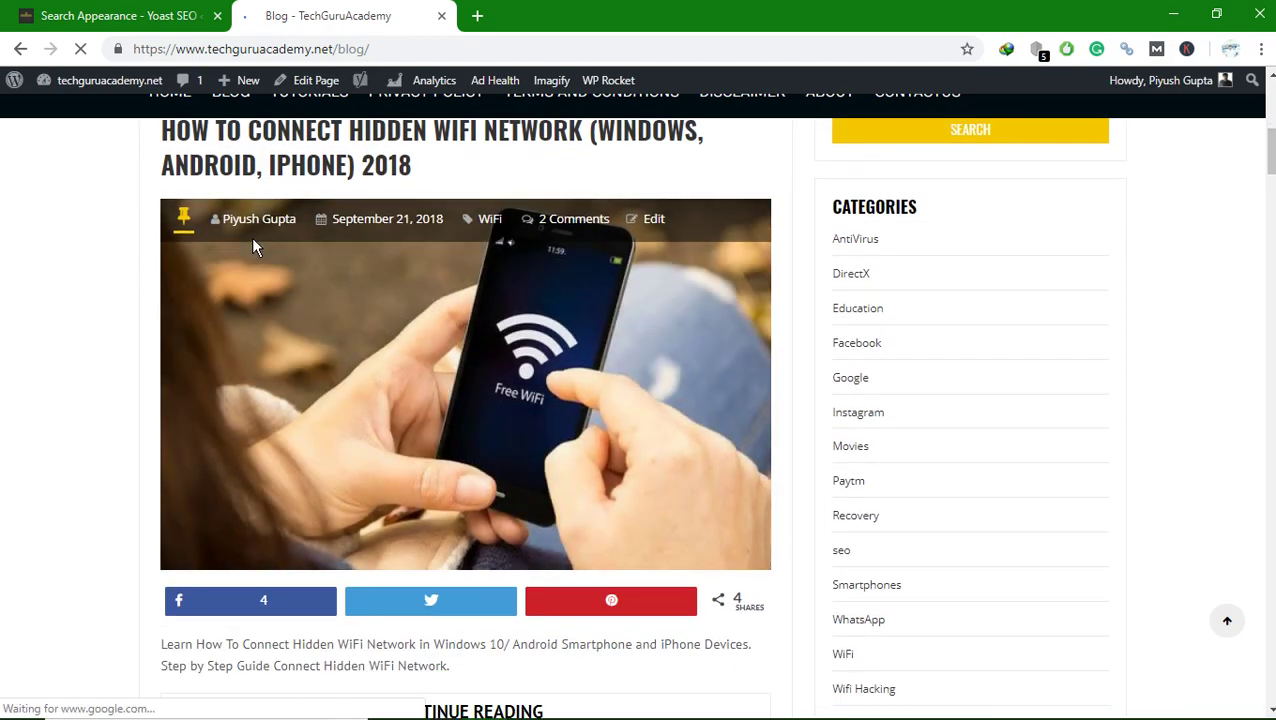
click(263, 225)
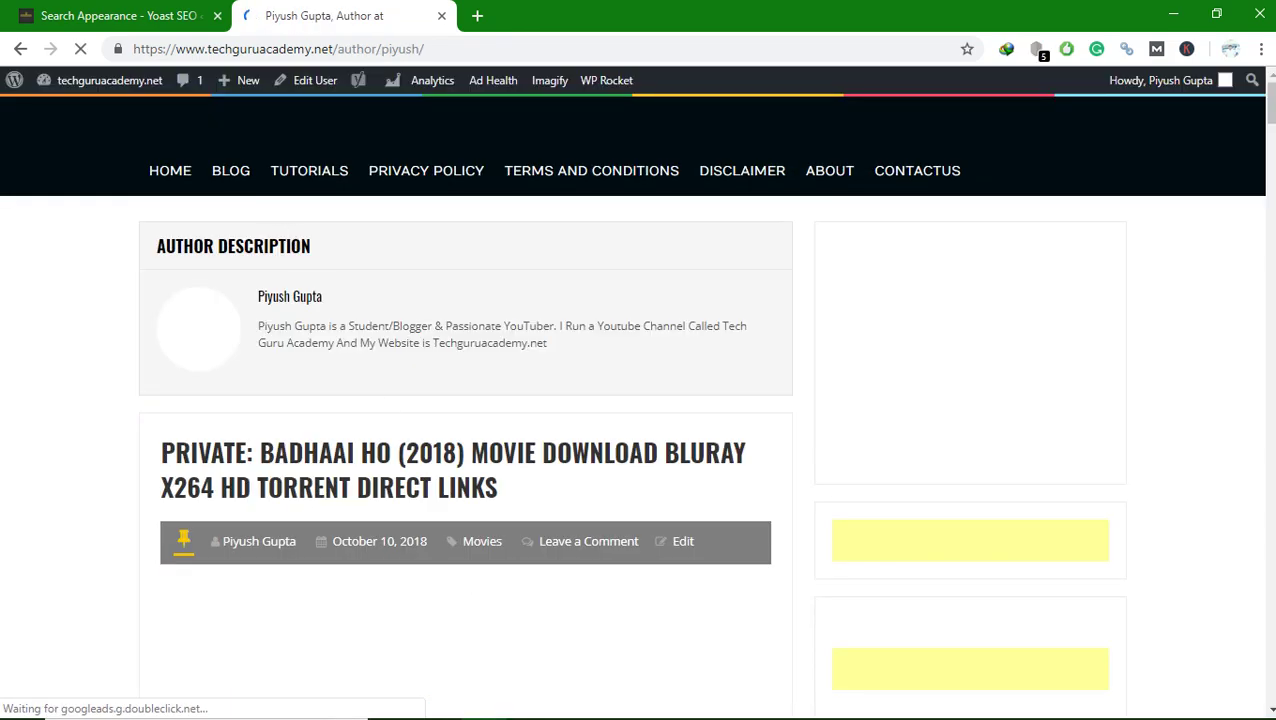
scroll(560, 495, down, 15)
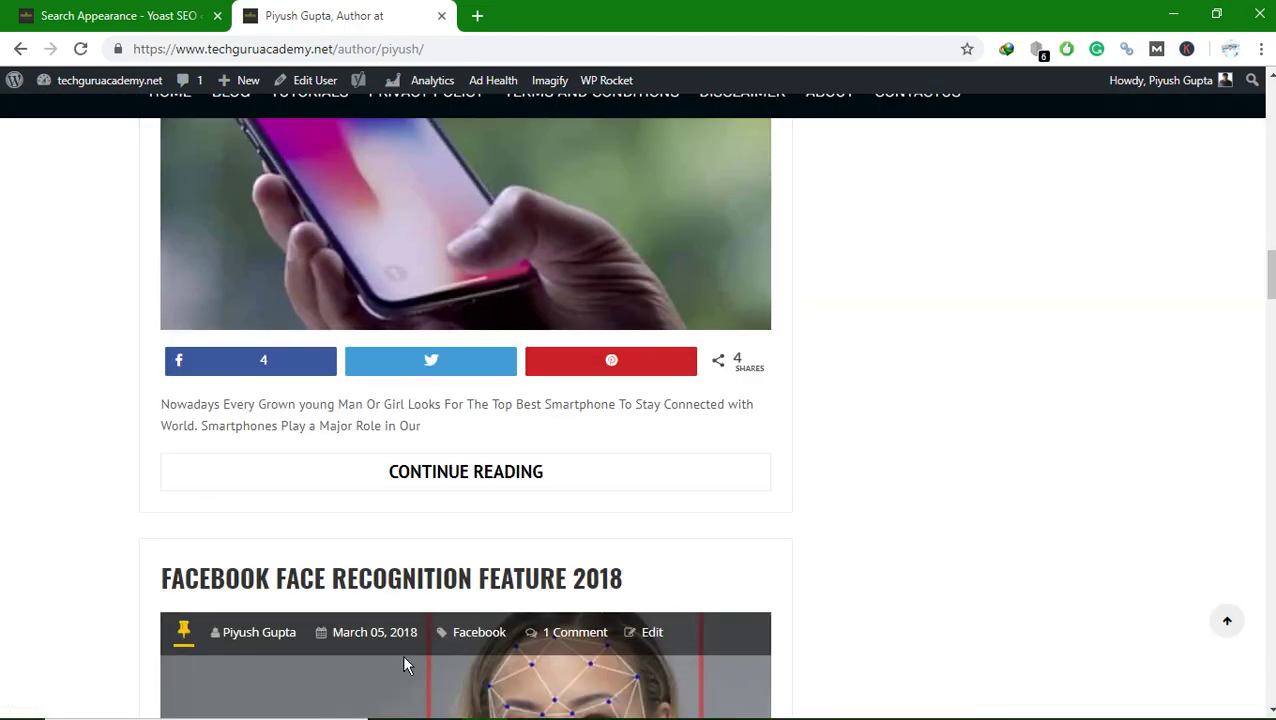
click(439, 702)
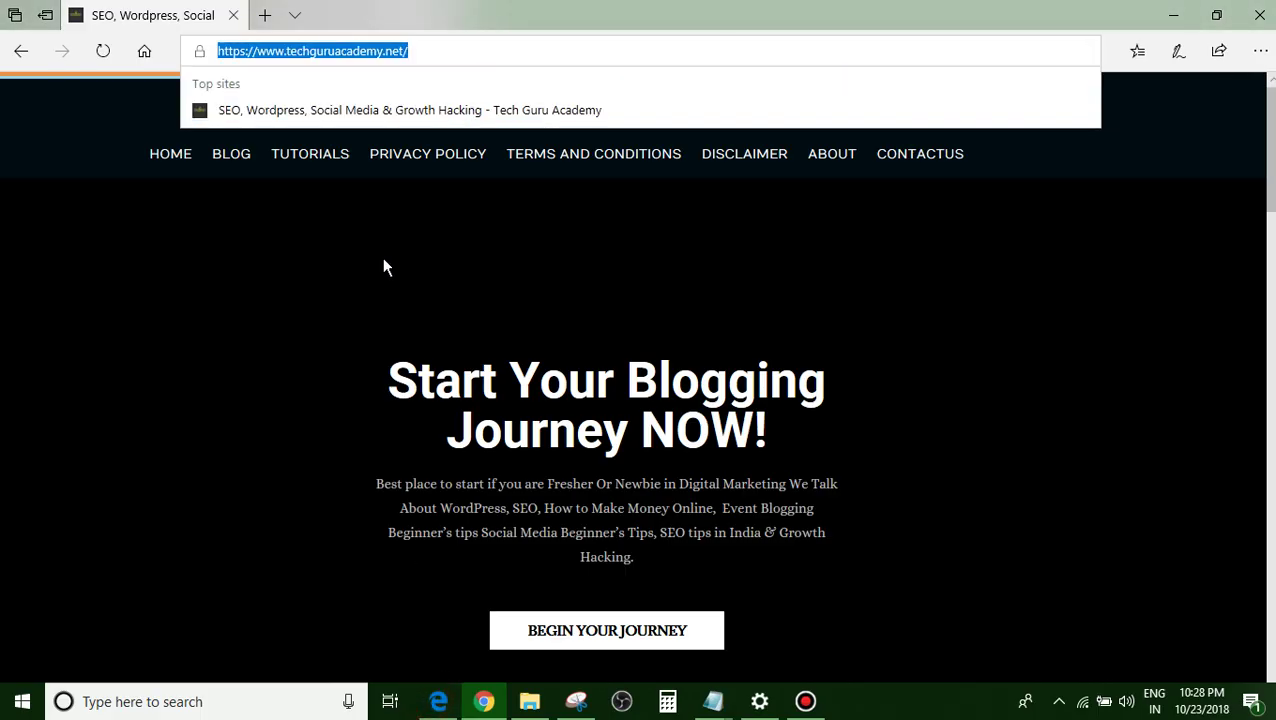
click(1262, 12)
drag(333, 48, 134, 48)
right_click(200, 48)
click(250, 149)
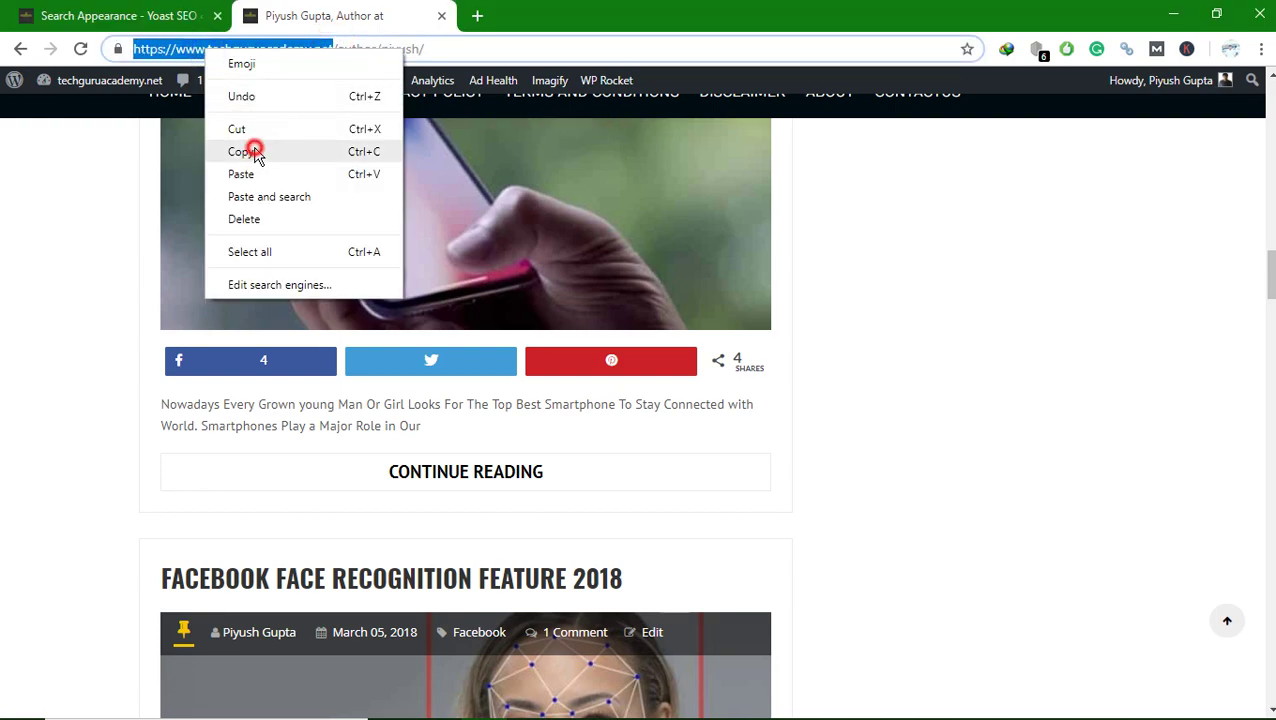
click(439, 702)
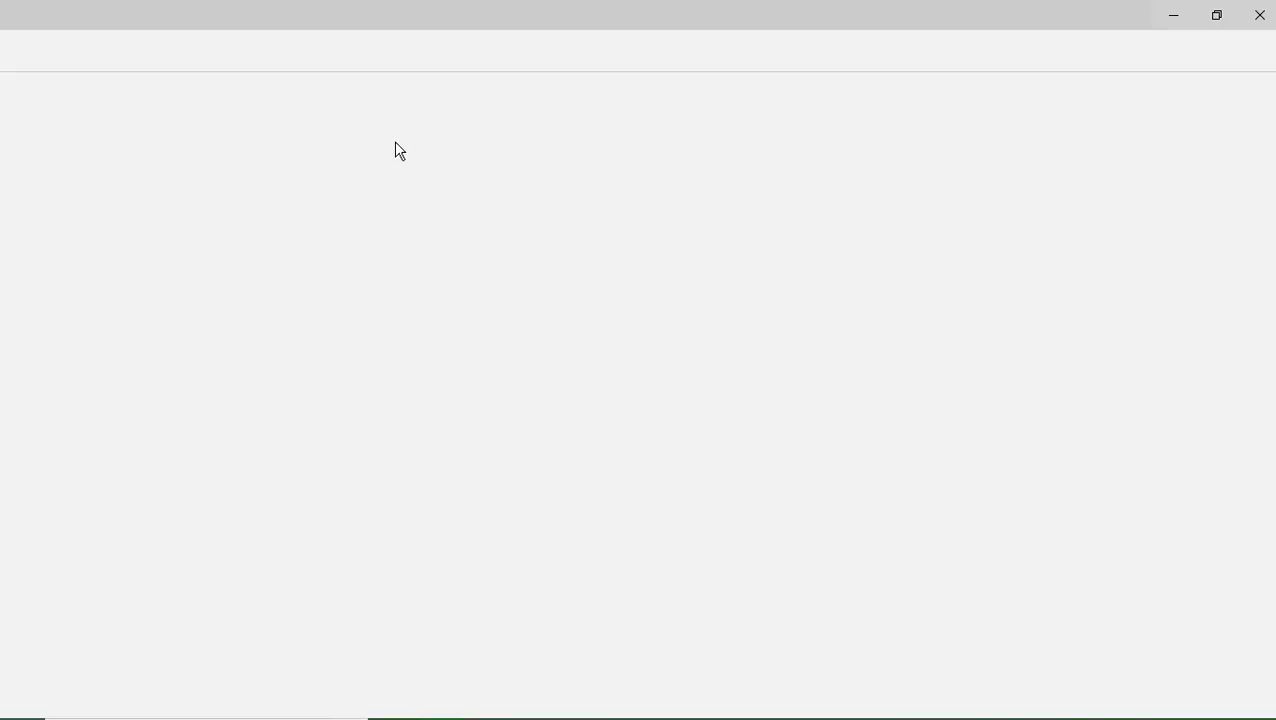
click(336, 51)
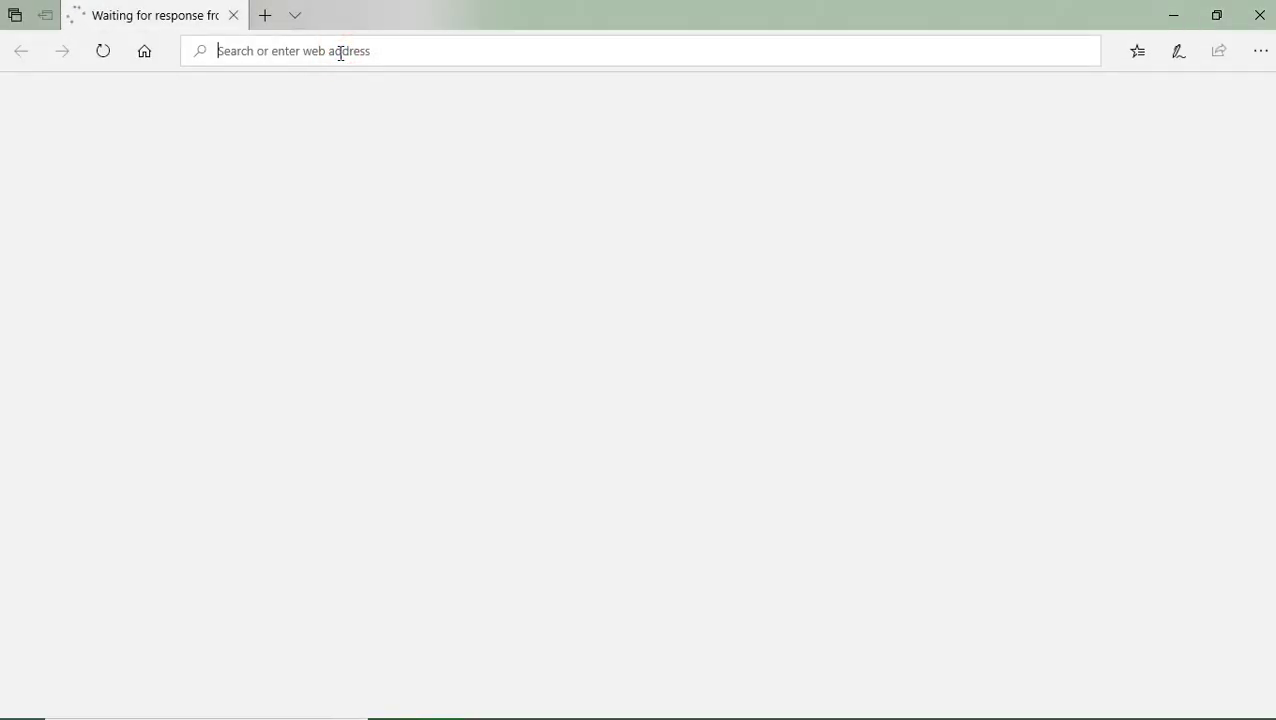
click(338, 52)
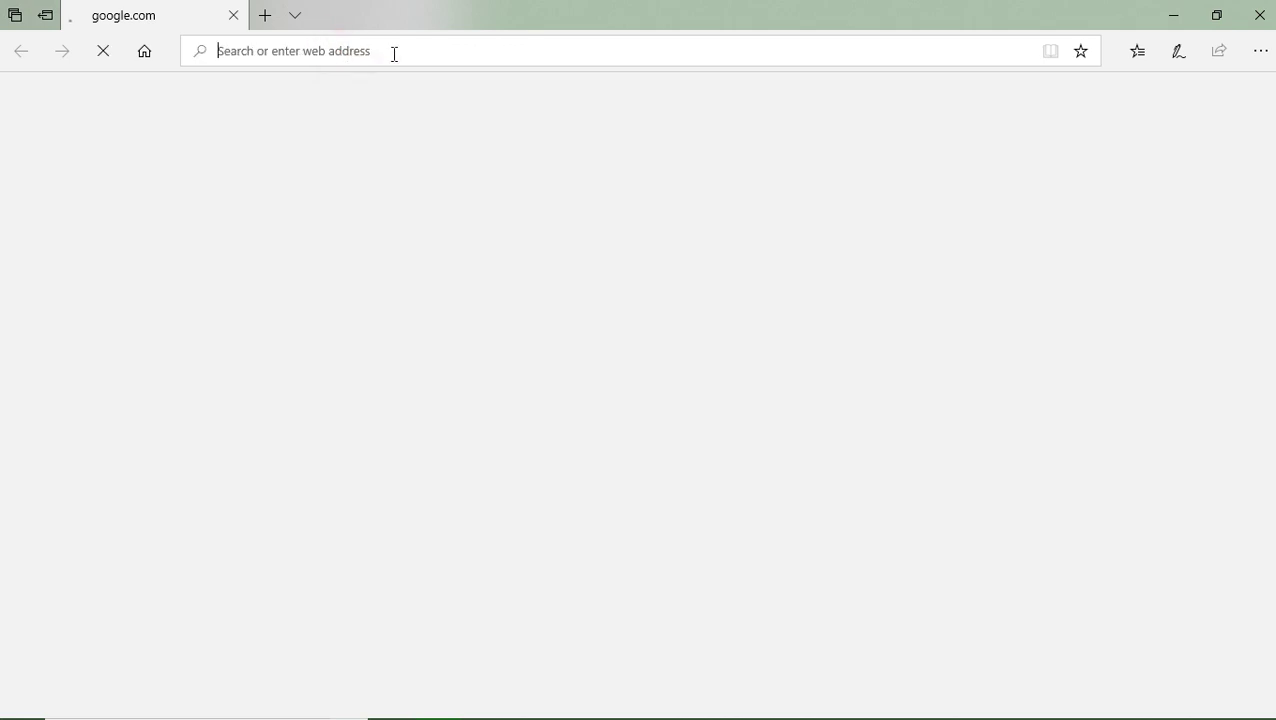
click(523, 56)
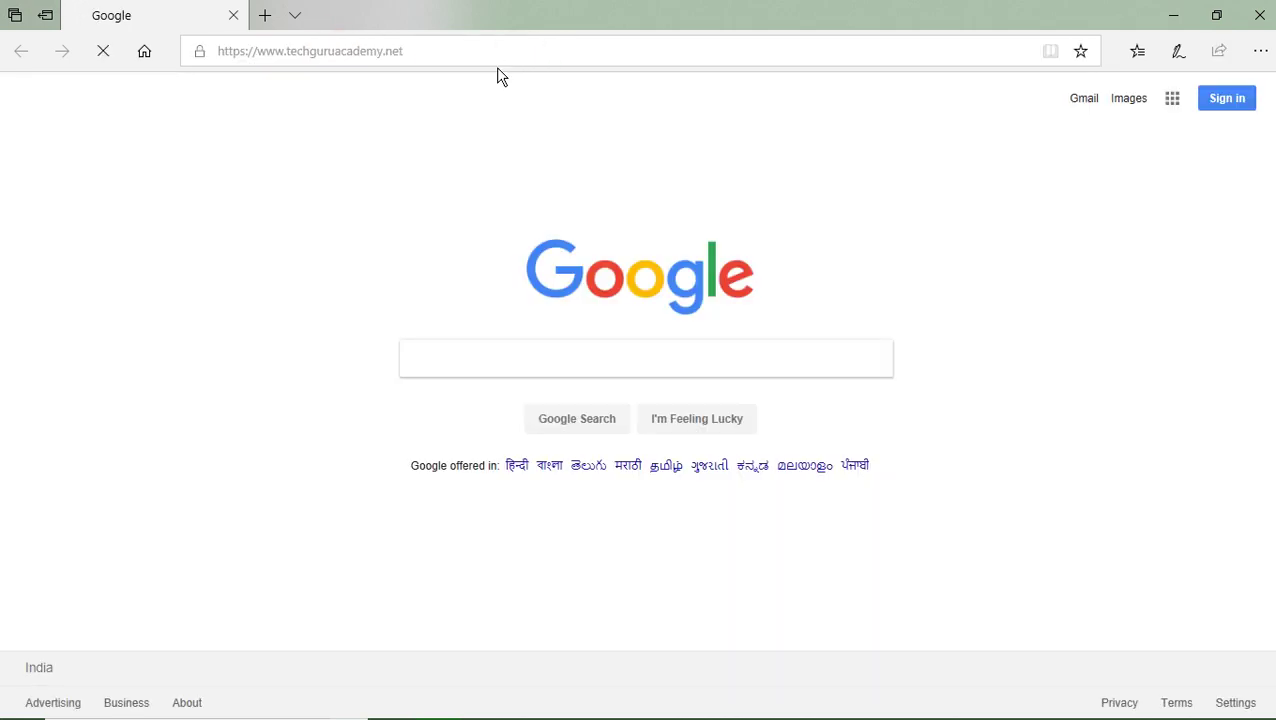
click(470, 51)
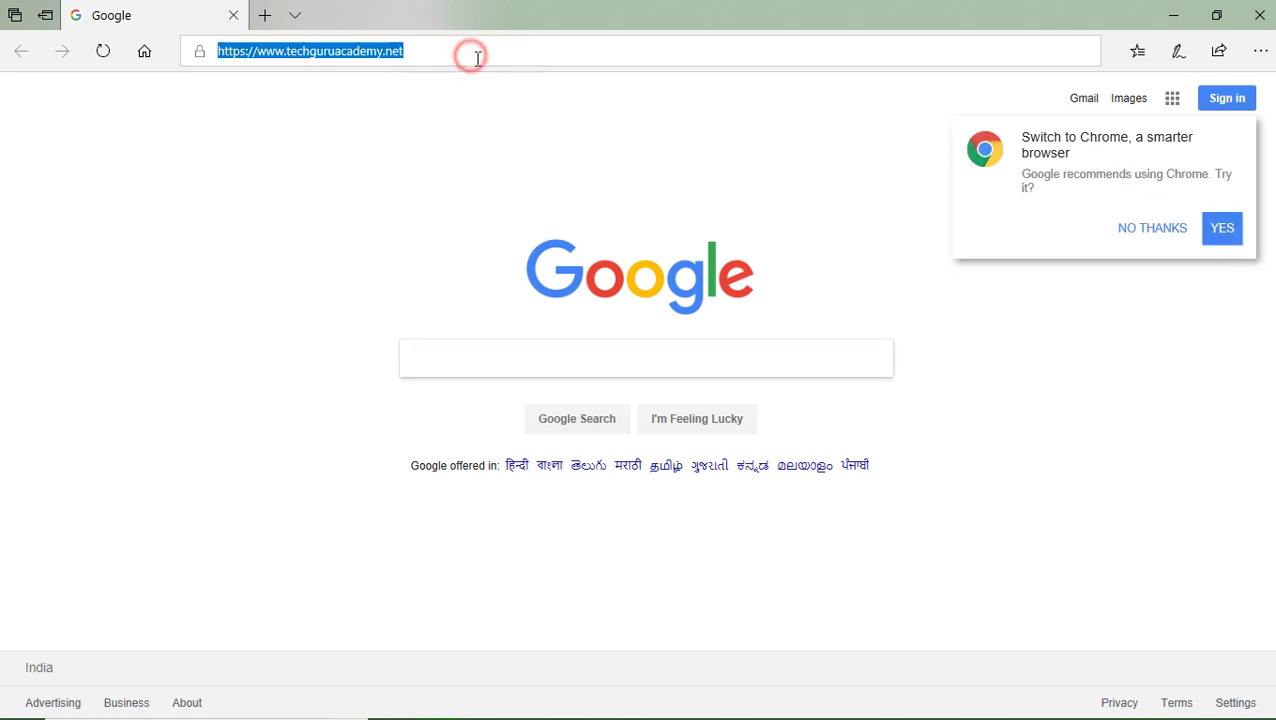
key(Return)
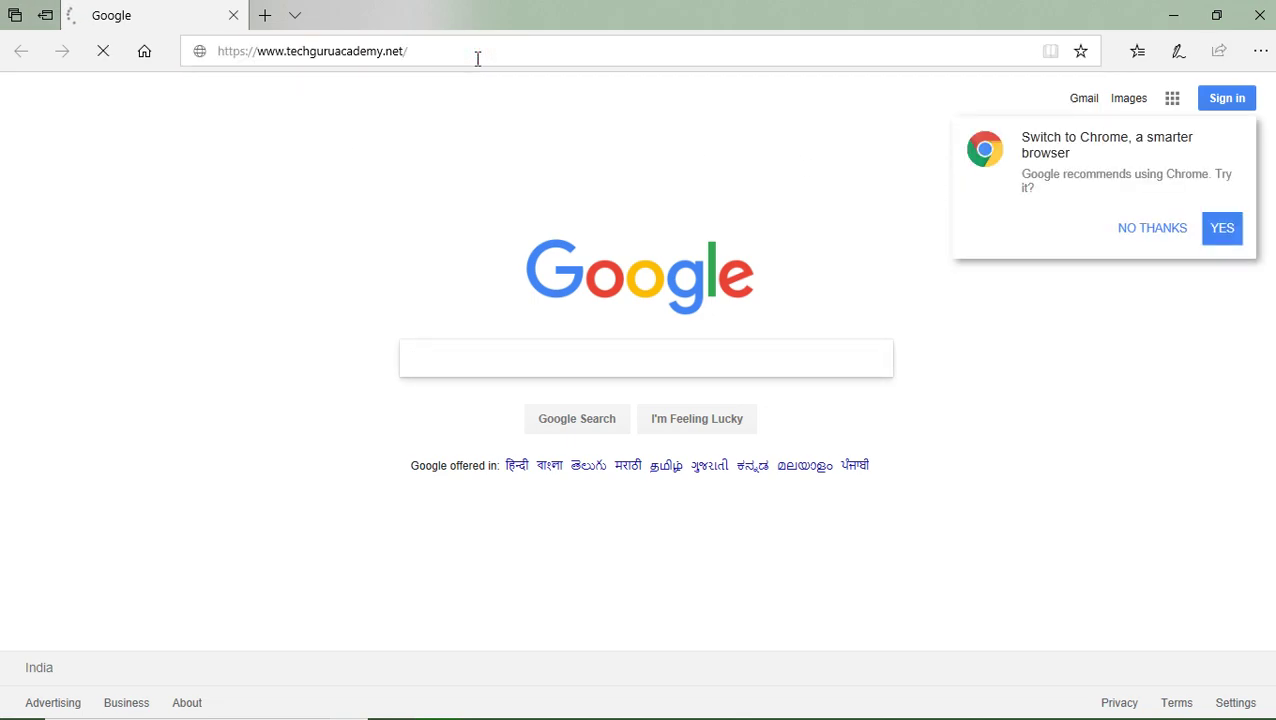
Step: Decline the Chrome suggestion, open the site's blog page and follow the author link on the WiFi password hacking app post
click(1152, 230)
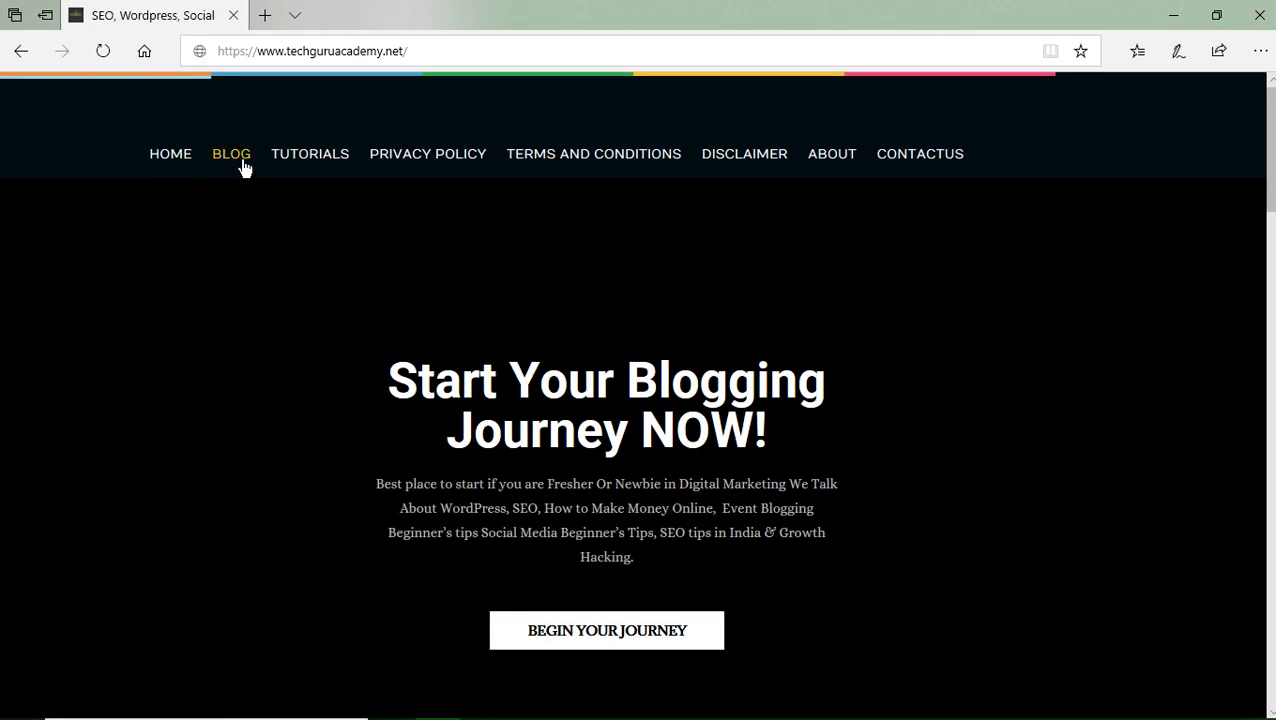
click(231, 160)
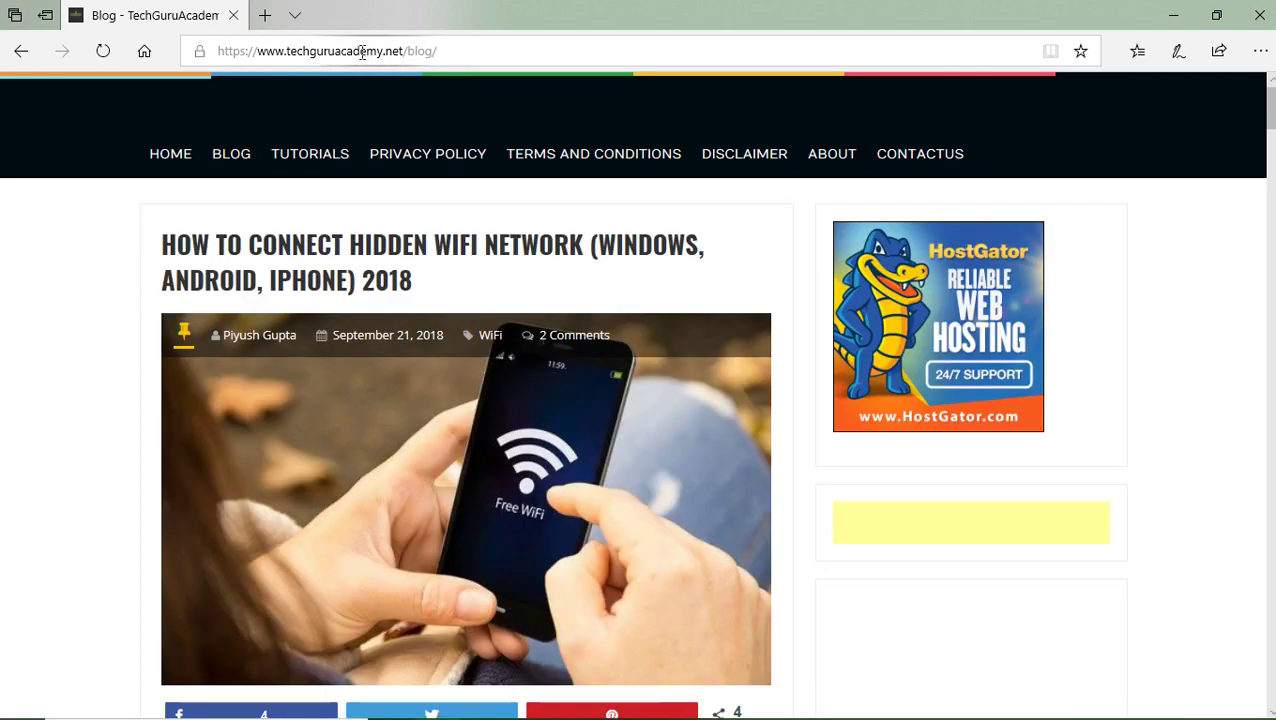
scroll(490, 232, down, 7)
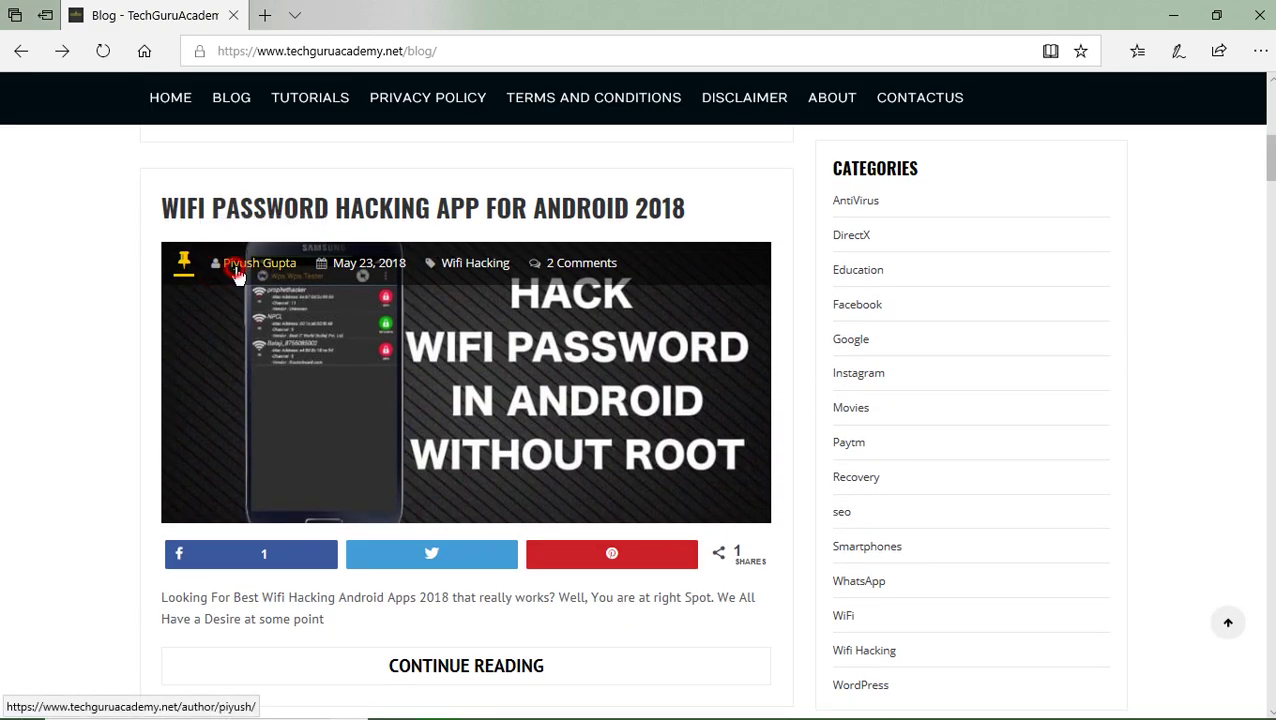
click(397, 330)
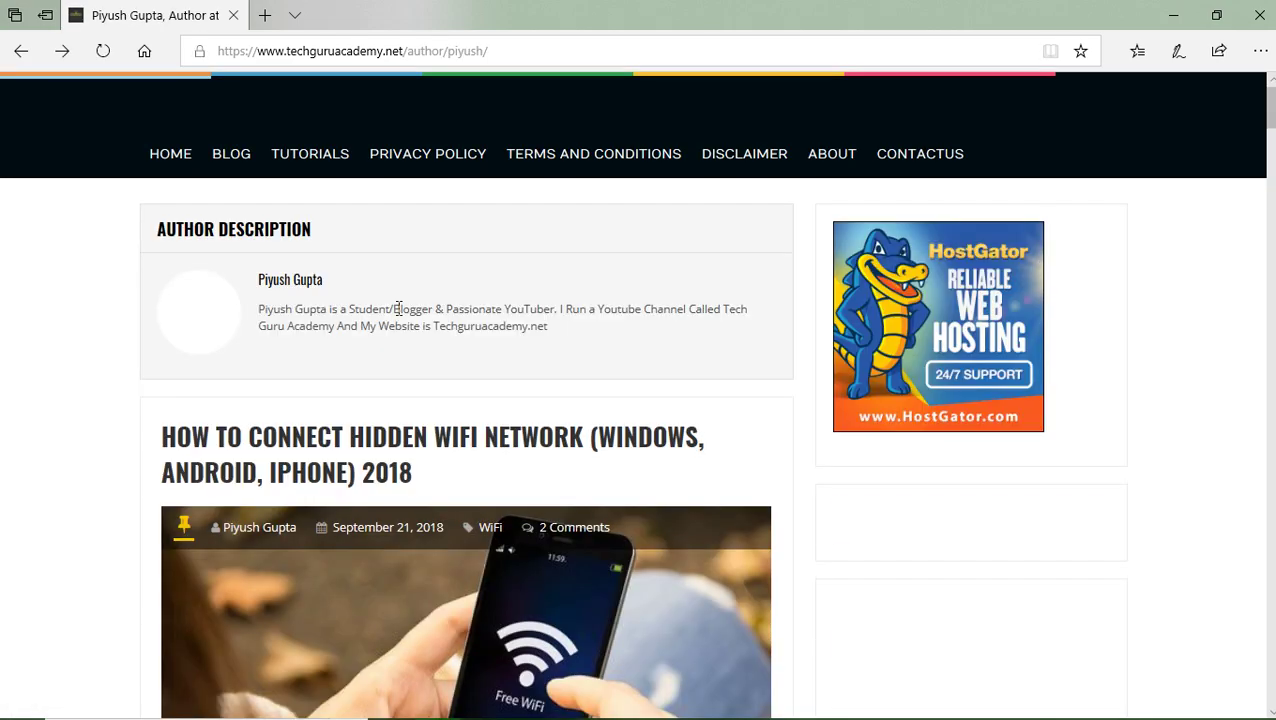
Step: Switch from Edge back to Chrome and look over the Yoast SEO Search Appearance page and its SEO submenu
click(1172, 15)
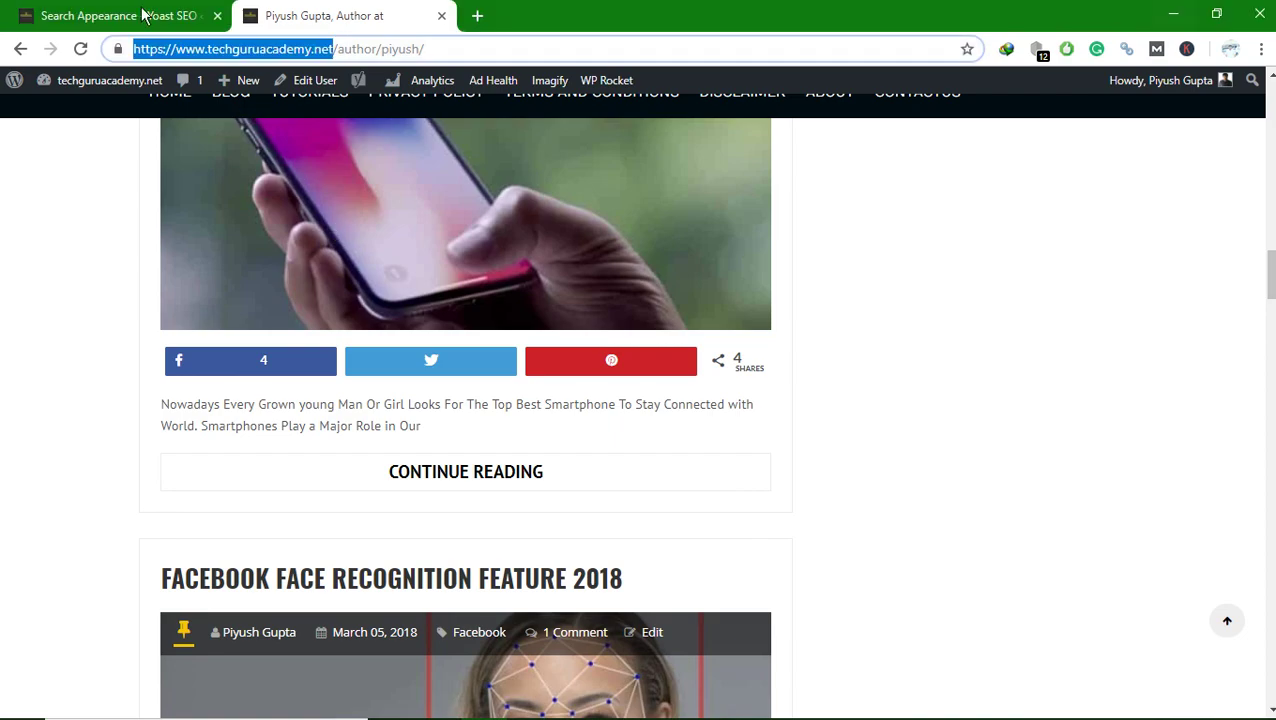
key(ctrl+shift+Tab)
mouse_move(170, 260)
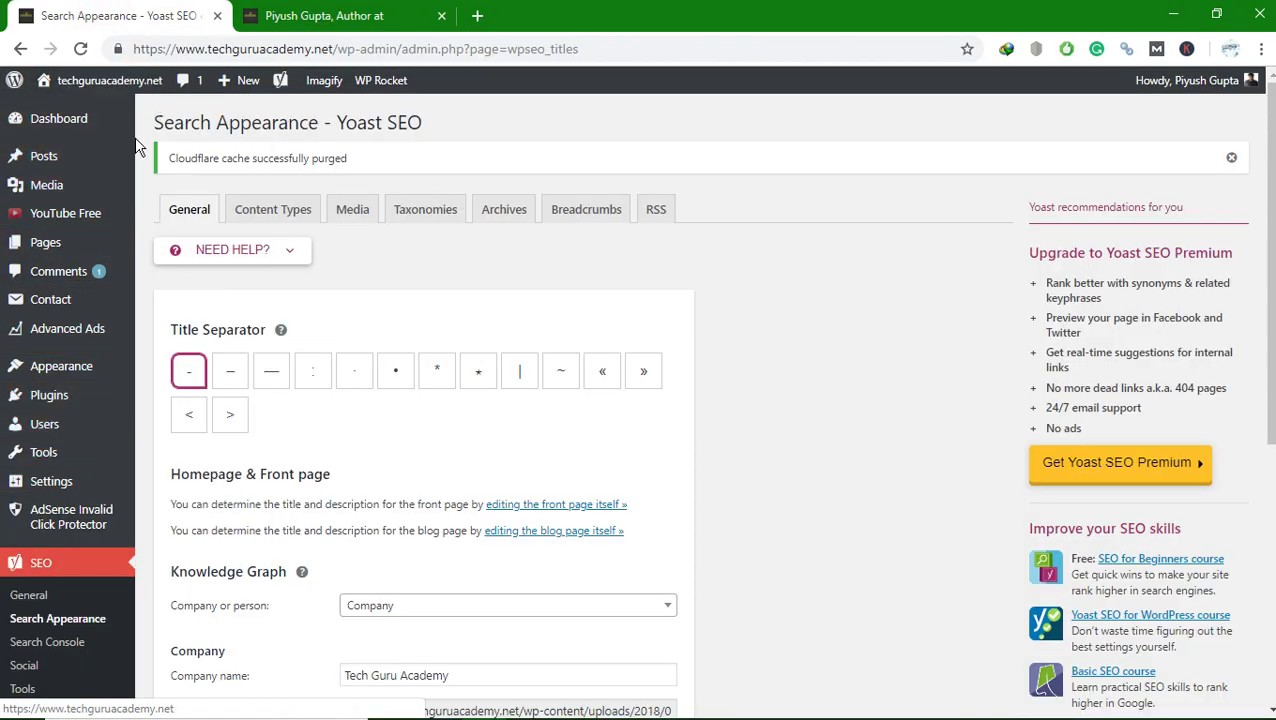
scroll(72, 530, down, 1)
scroll(72, 530, down, 1)
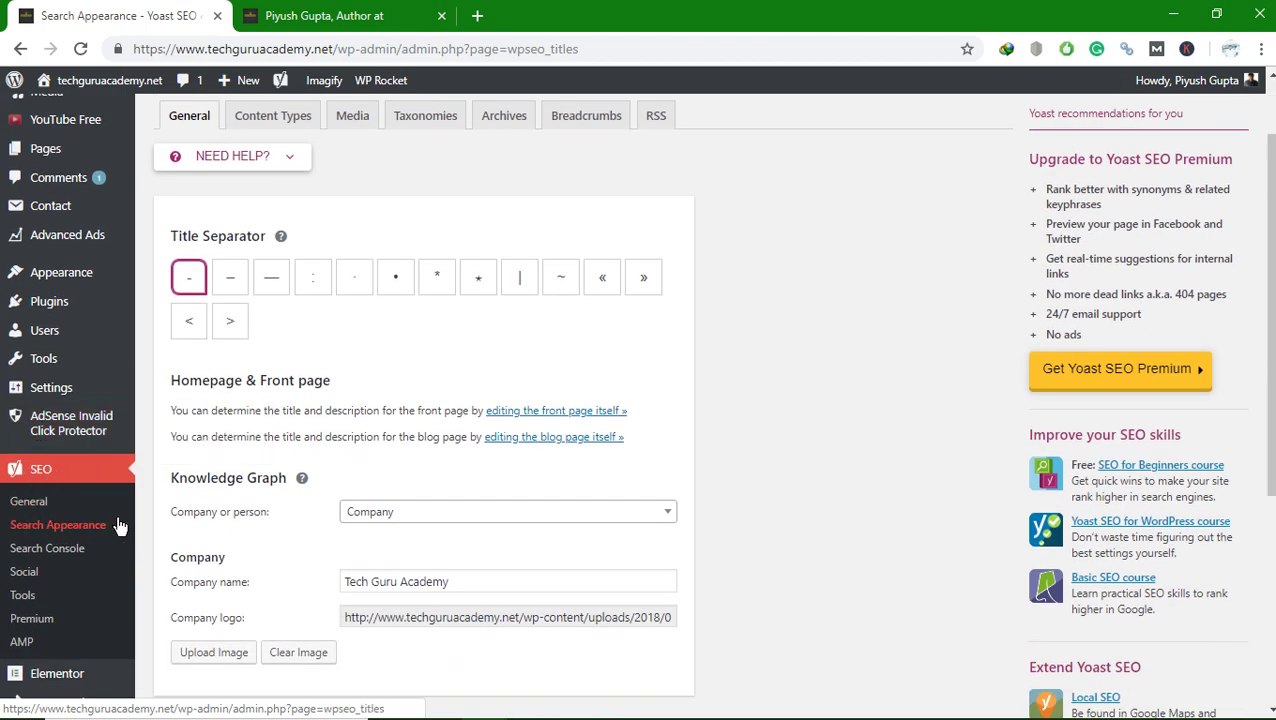
scroll(331, 427, up, 2)
scroll(331, 427, up, 1)
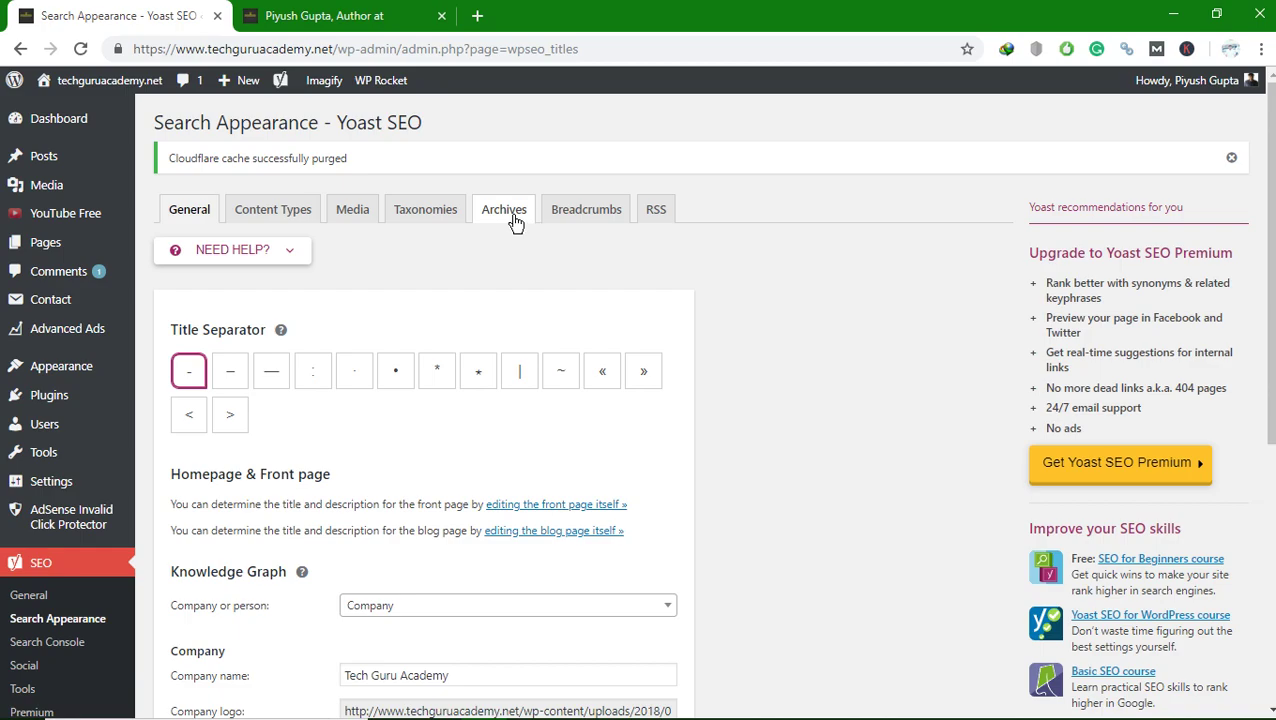
Step: Open the Archives settings in Search Appearance and review the Author archives option and its related settings
click(506, 219)
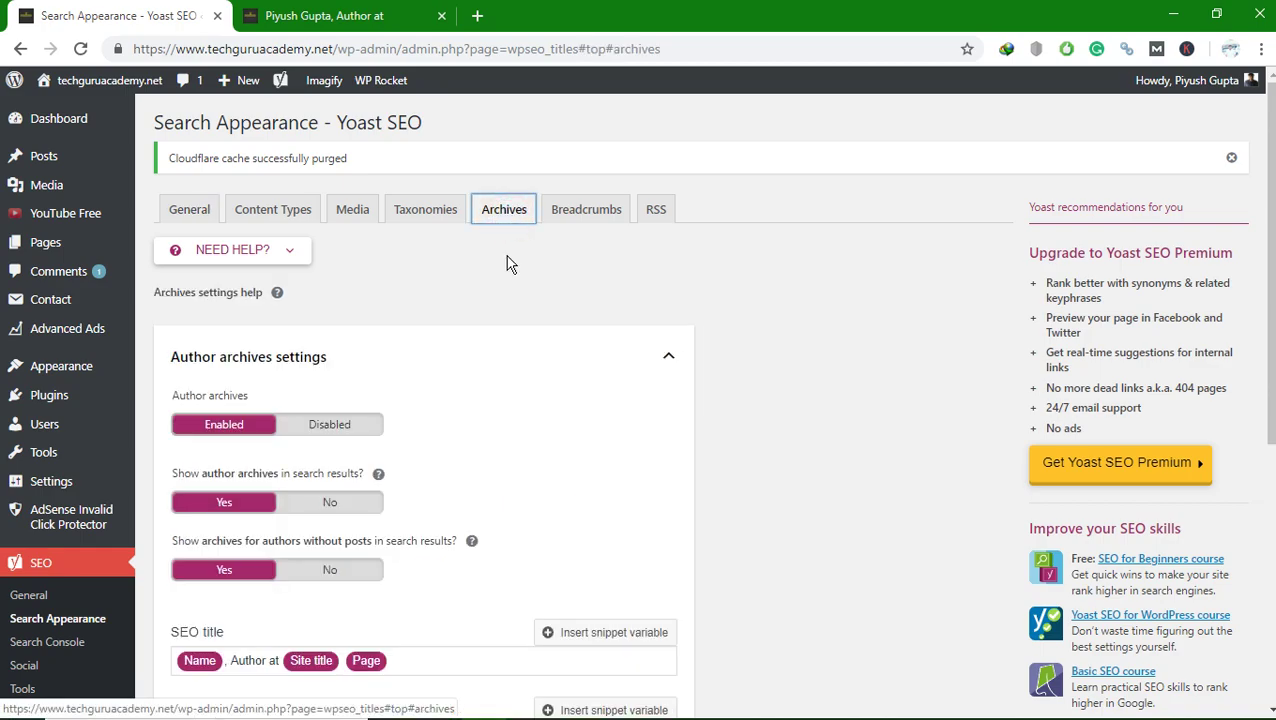
scroll(490, 265, down, 3)
scroll(248, 239, up, 1)
drag(195, 207, 242, 206)
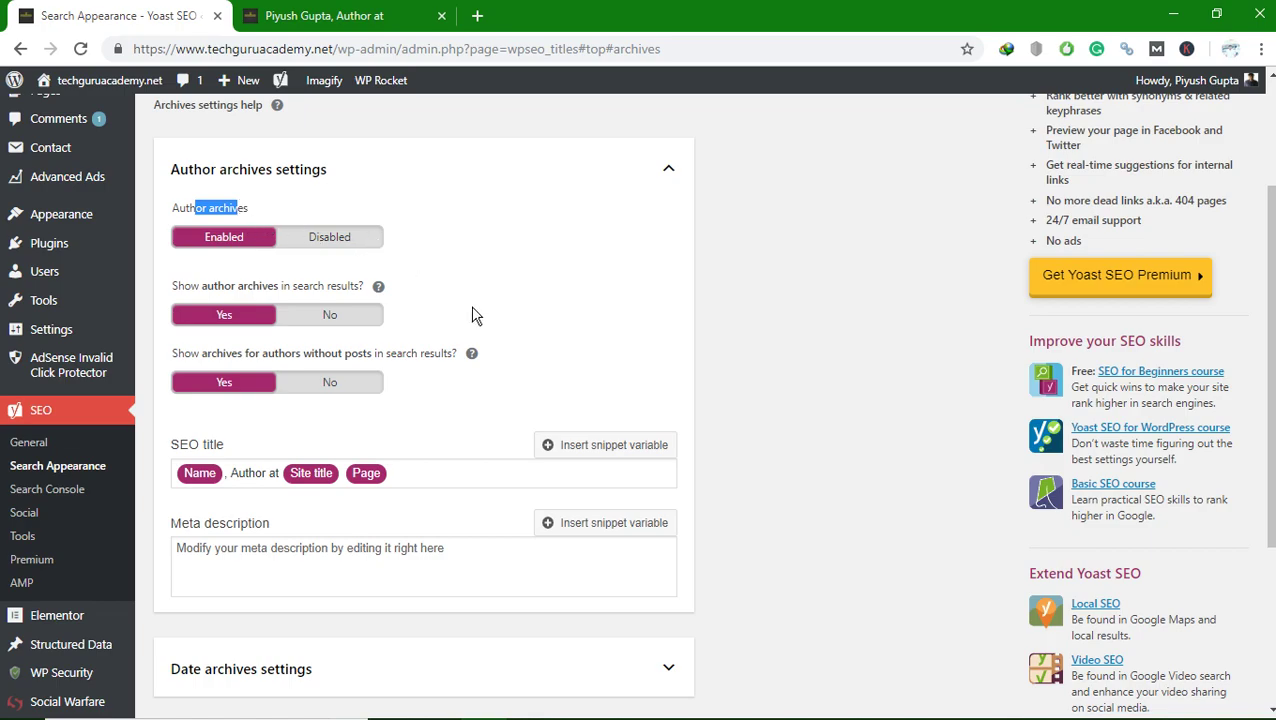
scroll(630, 305, up, 3)
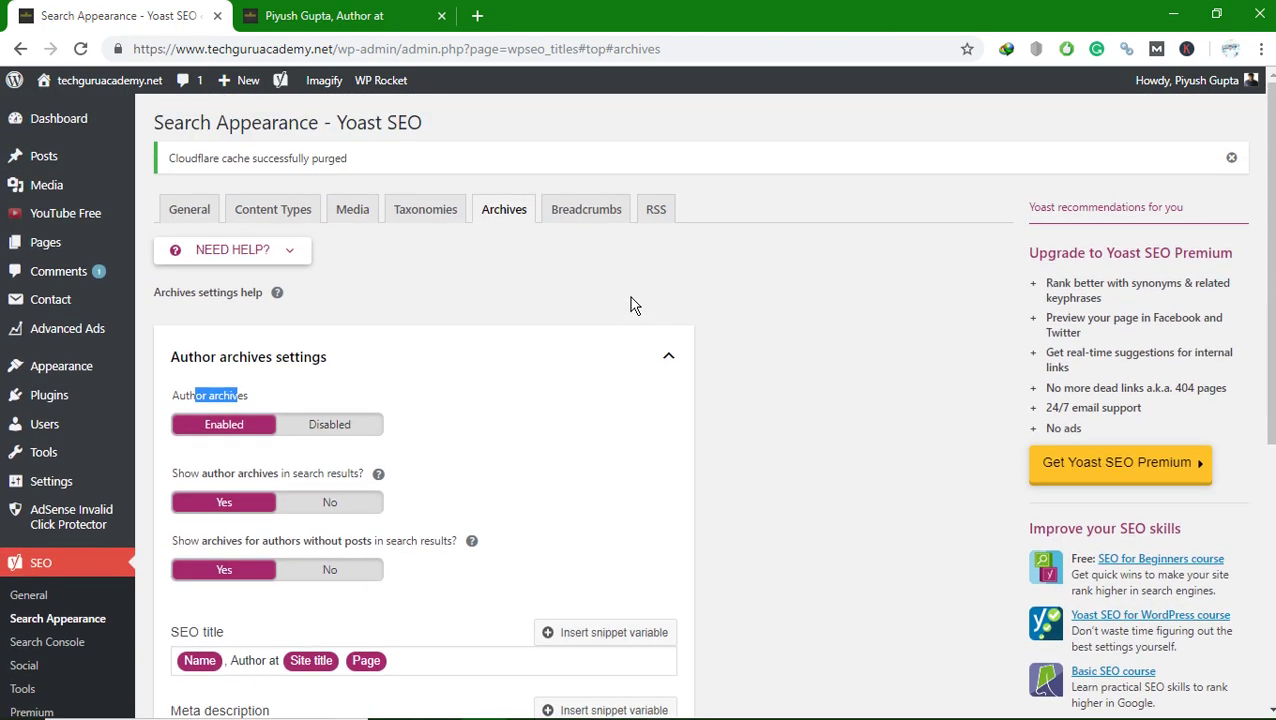